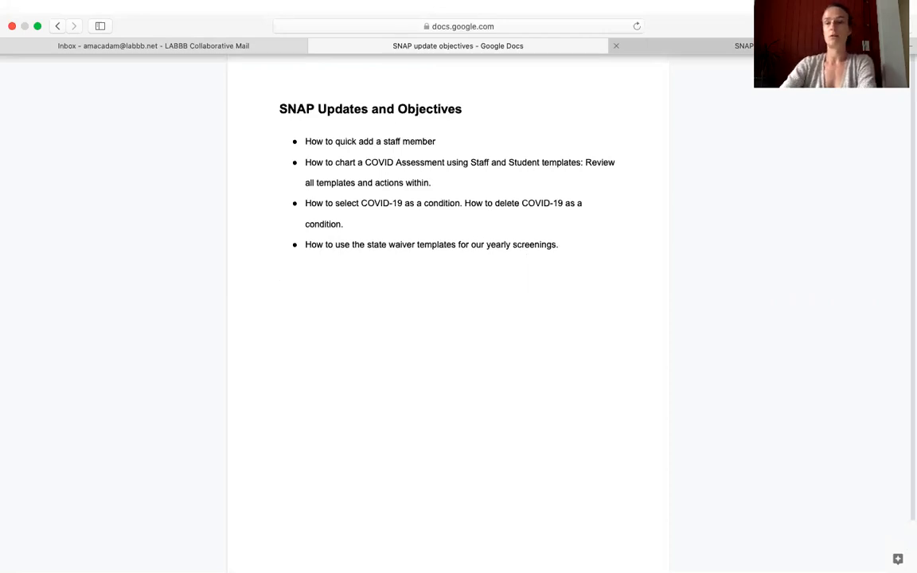
Step: Switch to SNAP Health Center and log in by entering the account password
left_click(761, 47)
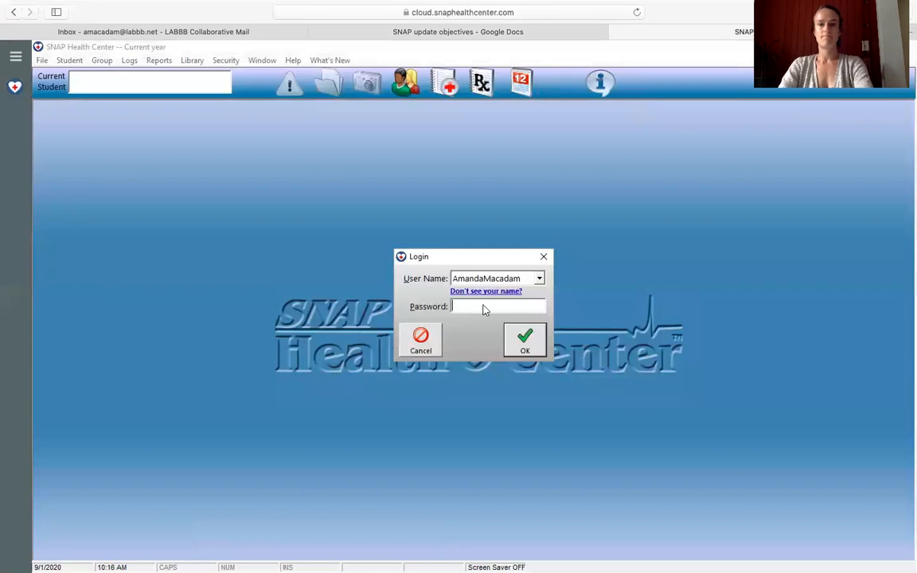
type("**********")
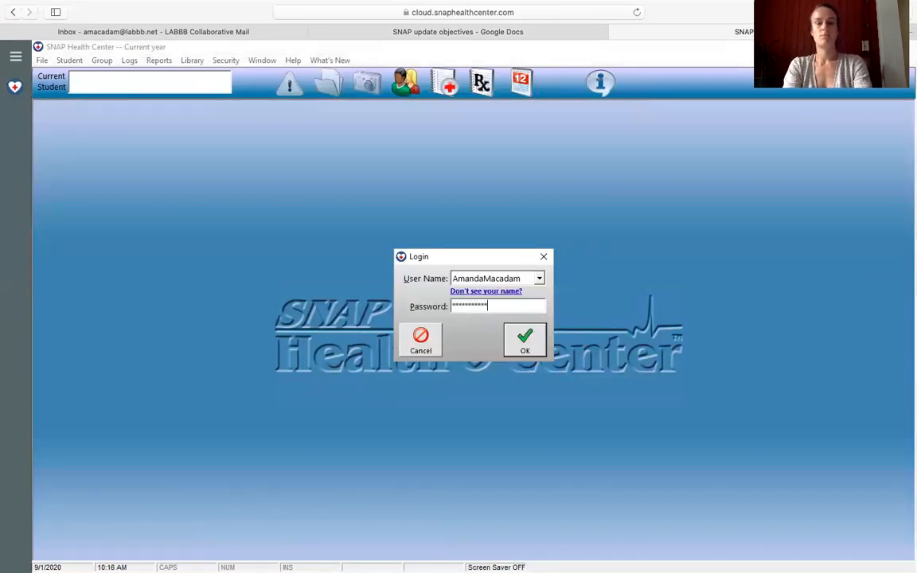
key("Return")
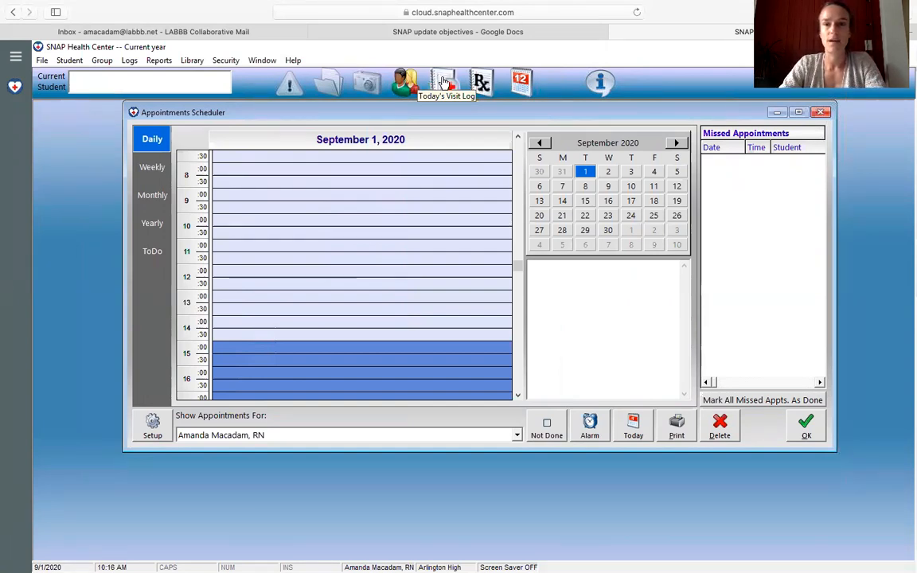
Step: Start a quick new-student entry and fill in the staff member's last and first name
left_click(405, 83)
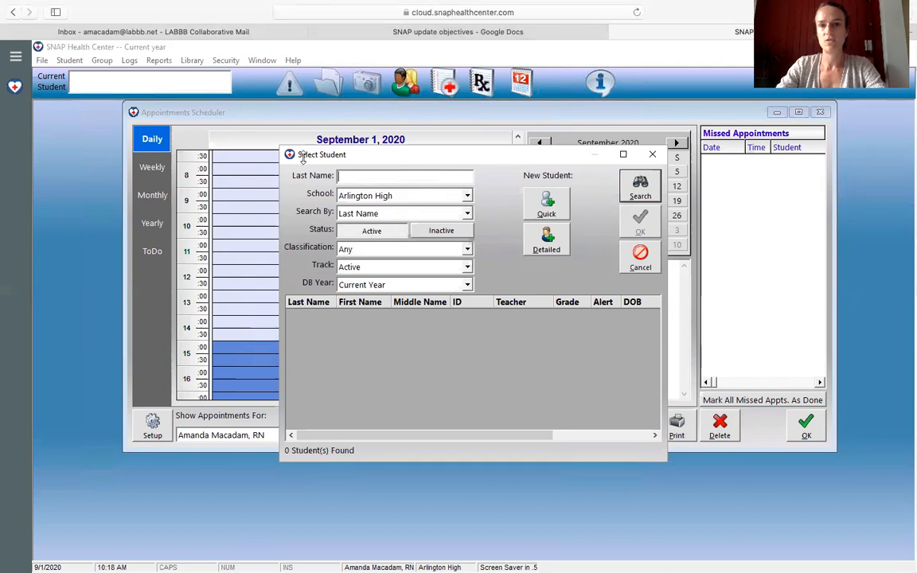
left_click(557, 208)
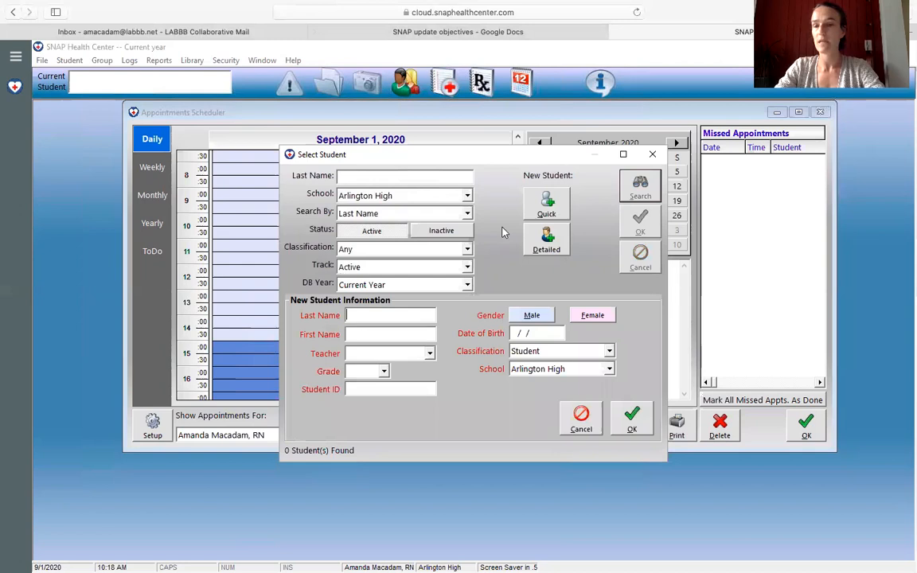
type("Smith")
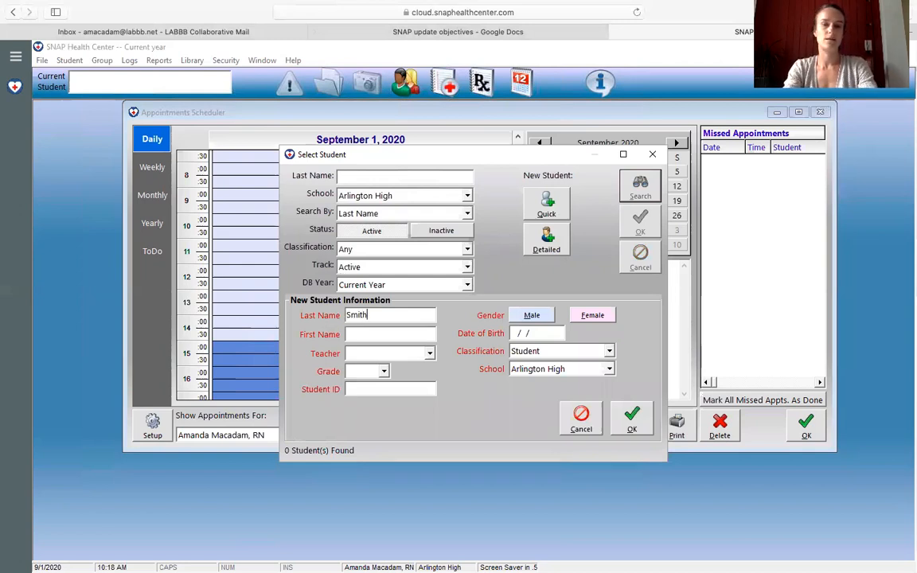
key("Tab")
type("Jane")
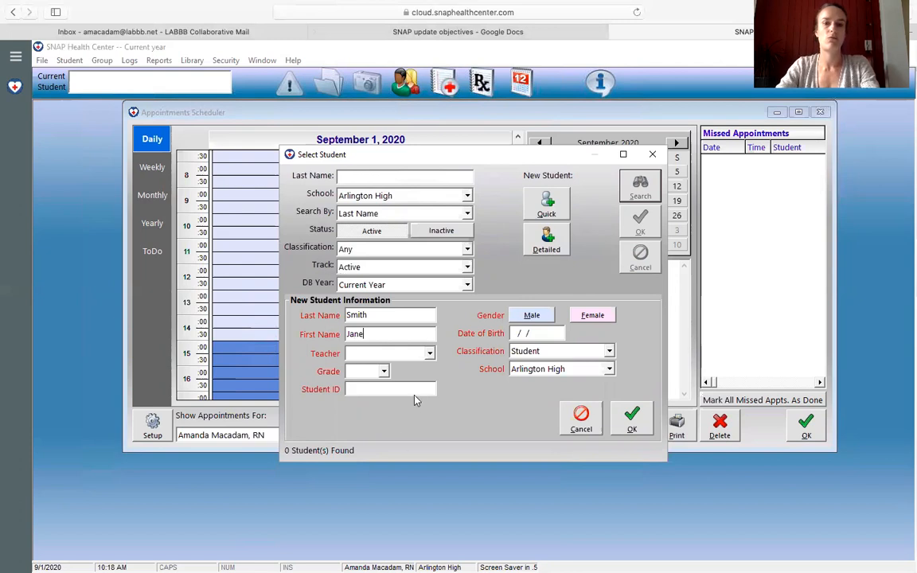
Step: Set the new entry's teacher to staff and its grade to STF
left_click(430, 354)
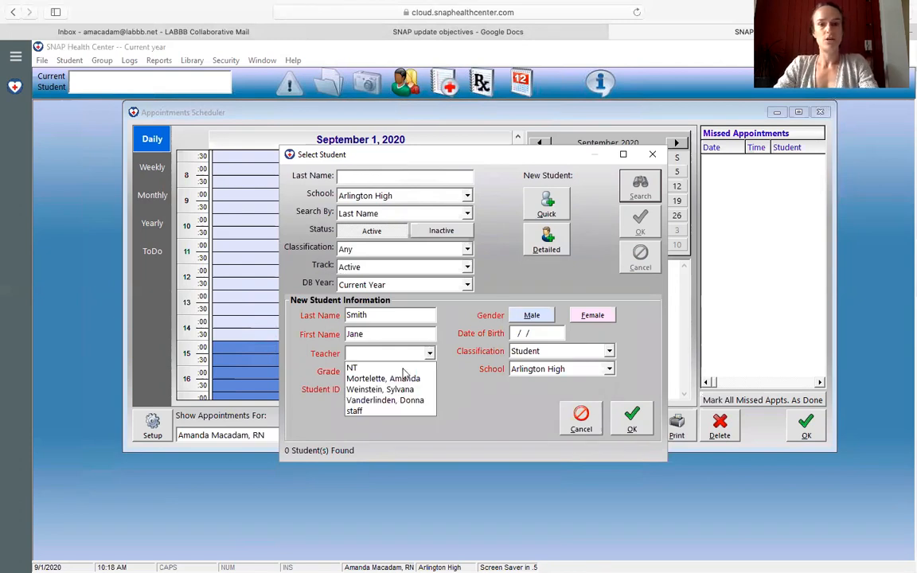
left_click(358, 411)
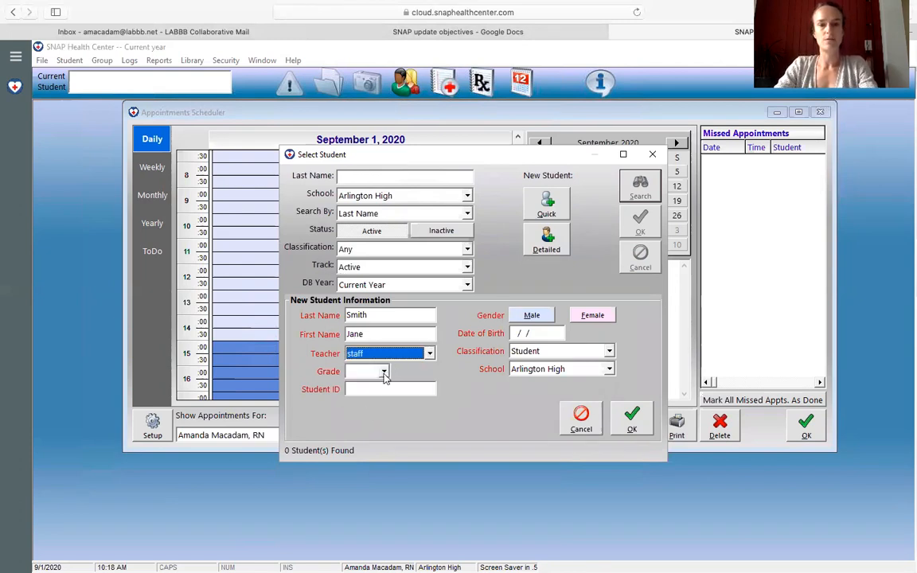
left_click(383, 372)
left_click_drag(386, 404, 394, 474)
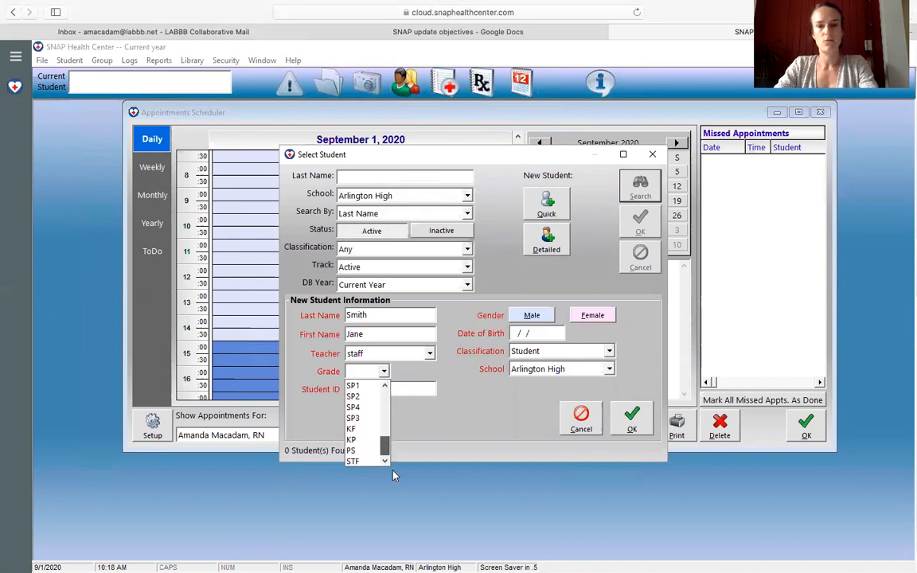
left_click(353, 462)
Step: Set the new staff member's gender to Female and fill in the date of birth
left_click(532, 316)
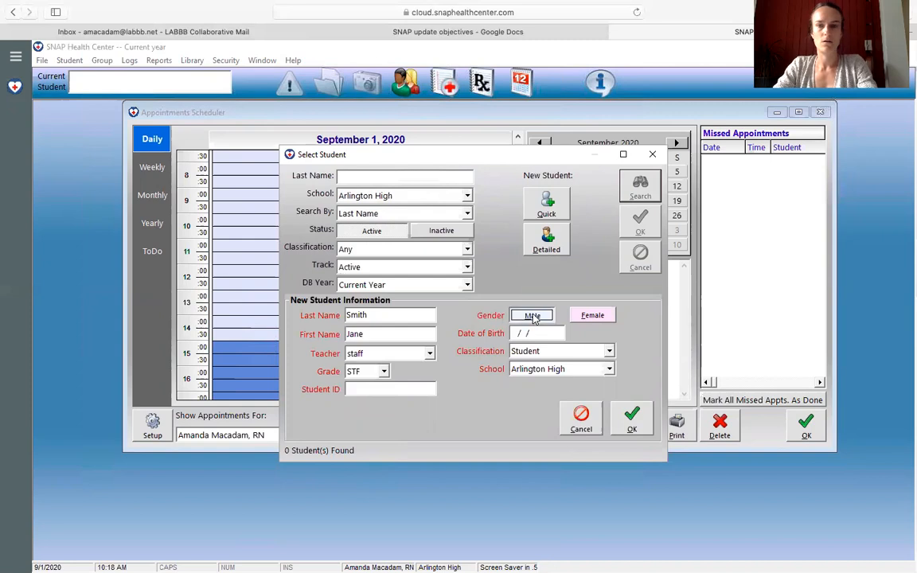
left_click(597, 318)
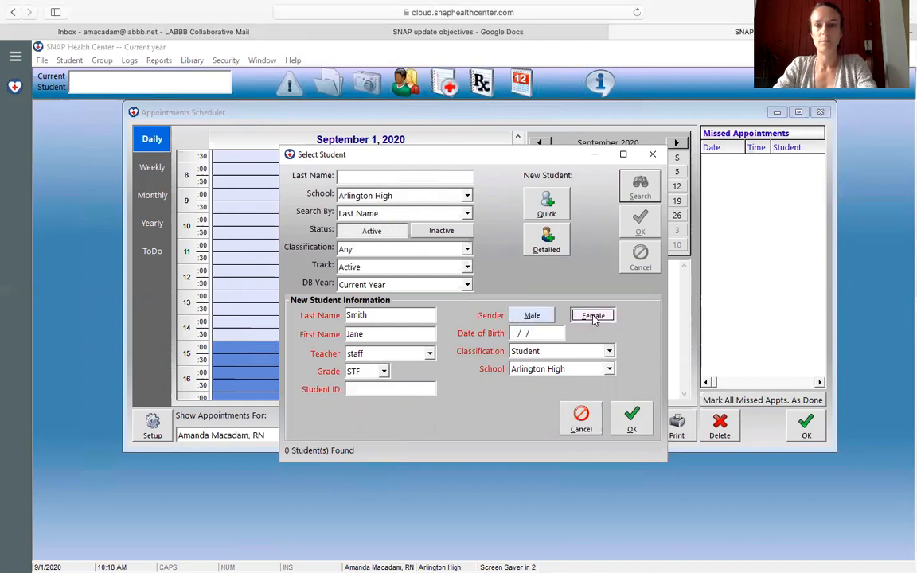
left_click(513, 333)
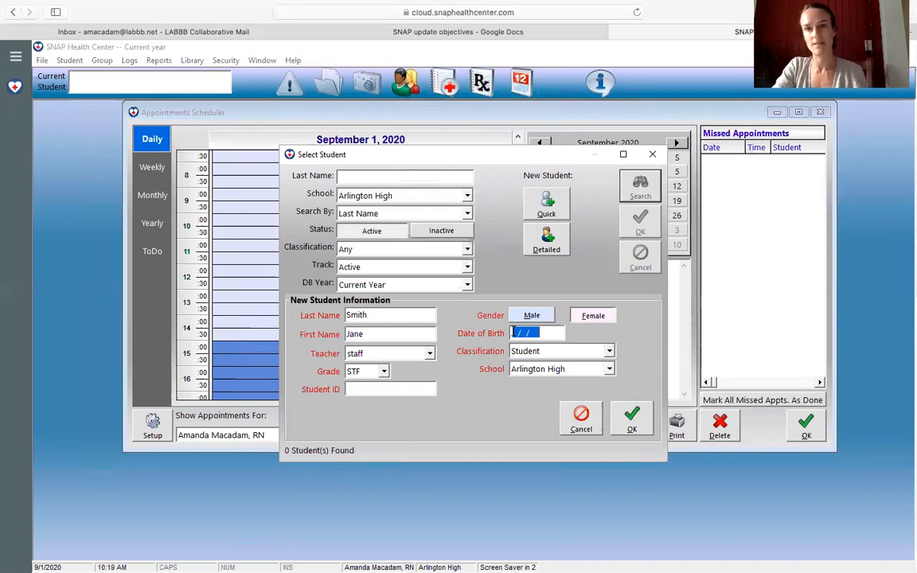
type("01/")
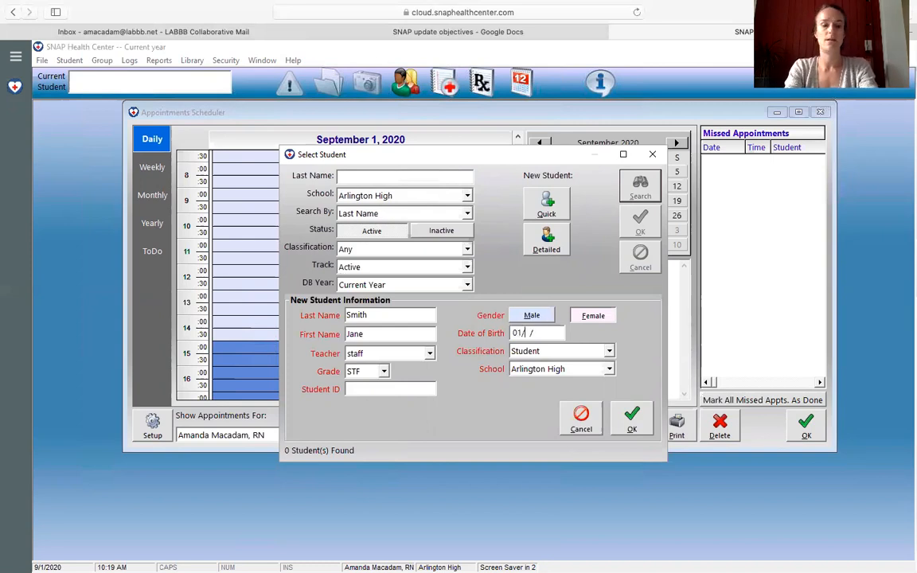
type("30/")
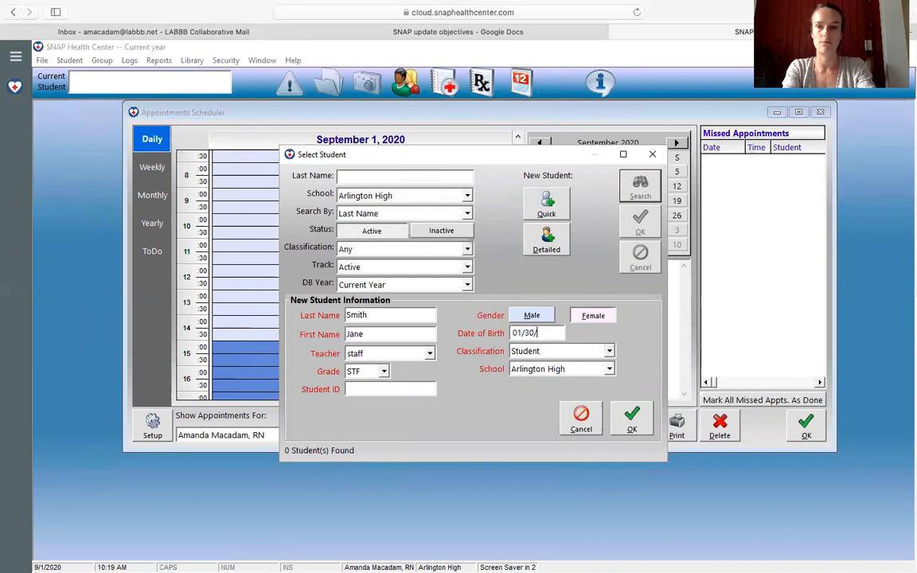
type("2016")
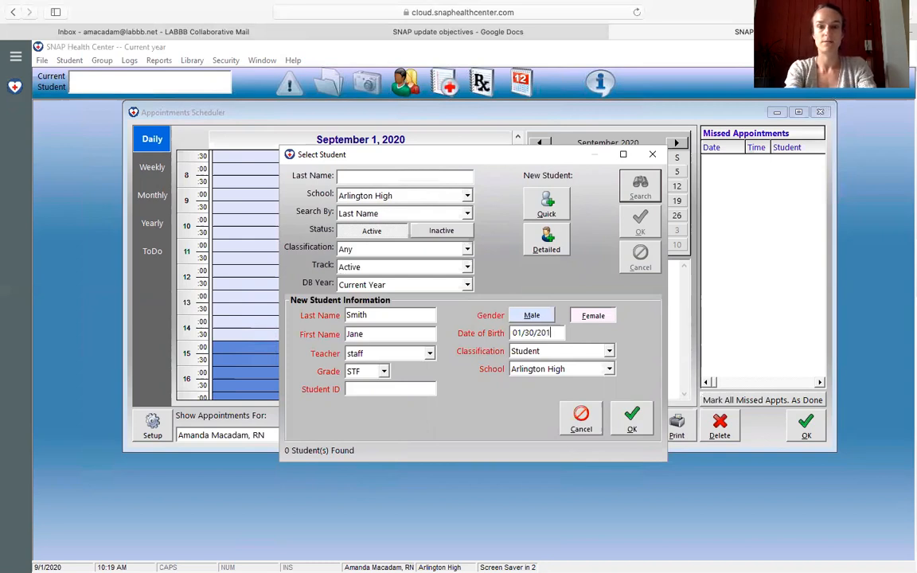
Step: Classify the new entry as Staff and save it with the student ID left blank
left_click(610, 352)
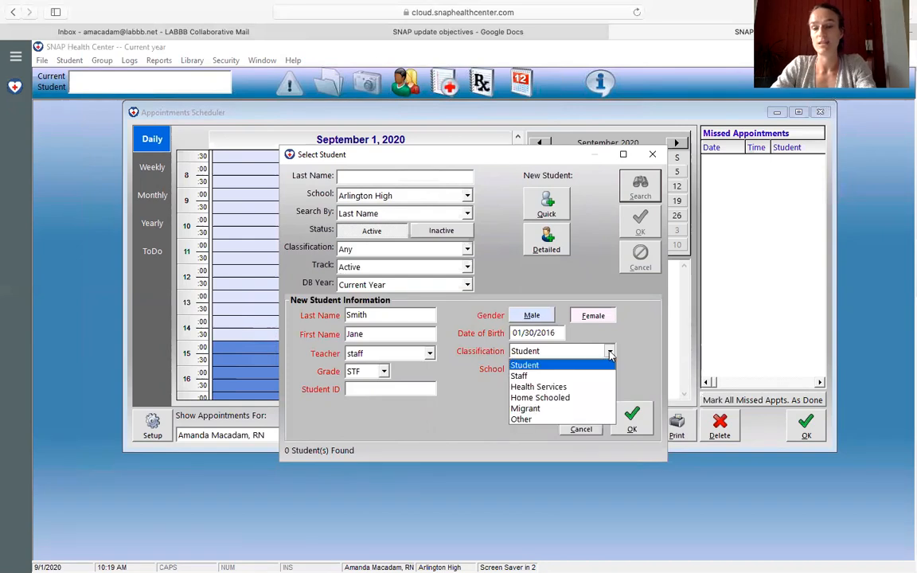
left_click(560, 377)
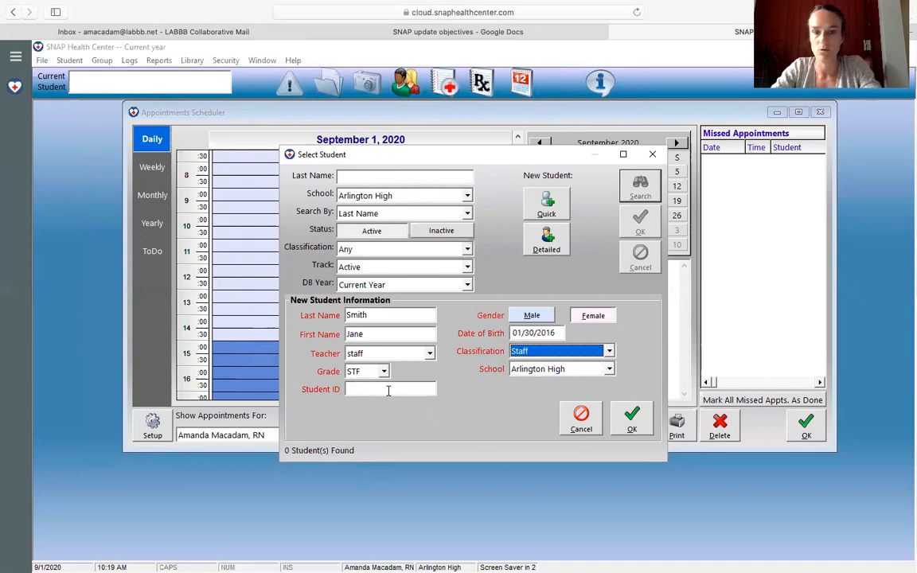
left_click(632, 419)
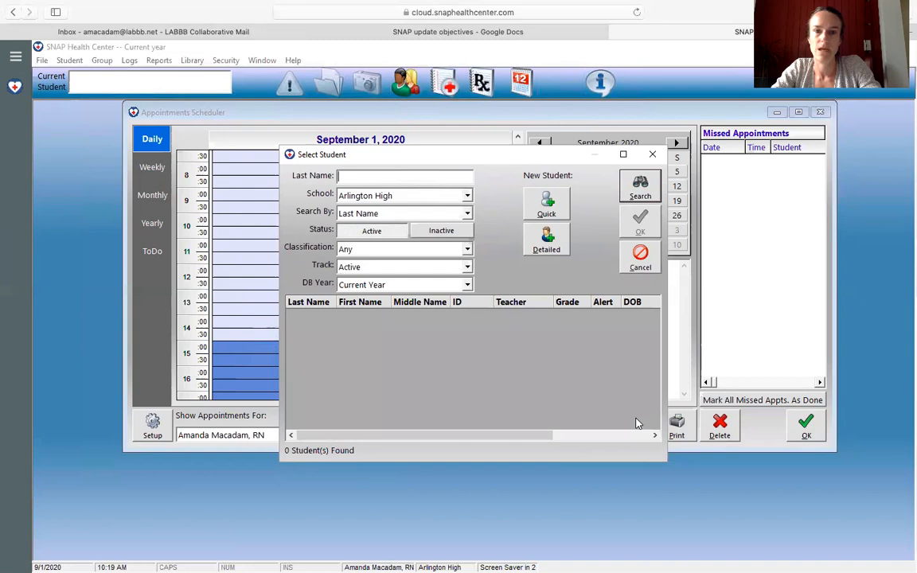
Step: Search for the newly added staff member by last name and open their record
type("smith")
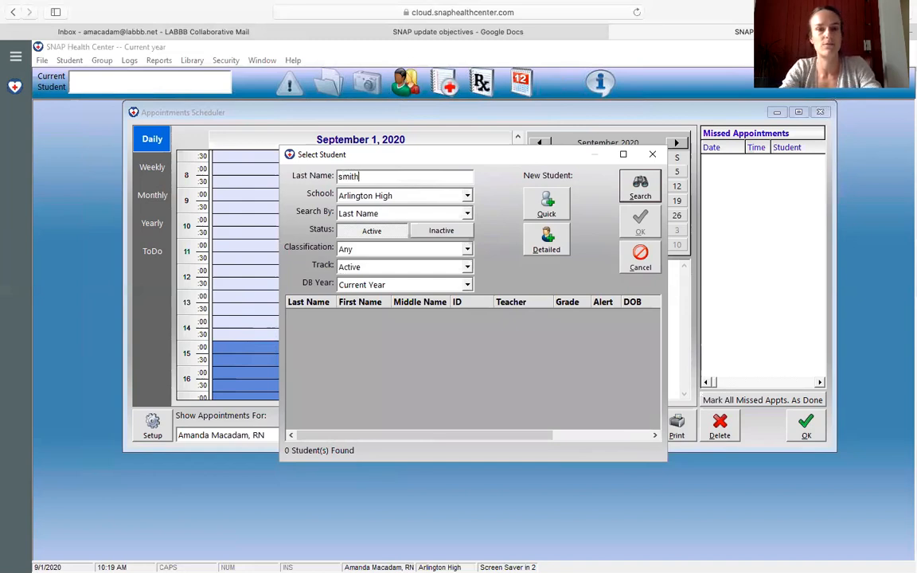
key("Return")
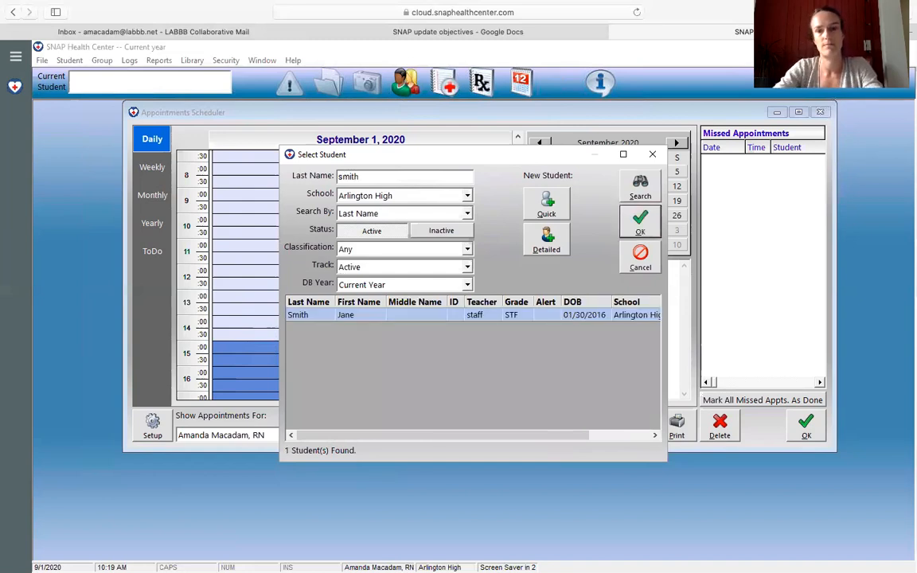
double_click(378, 316)
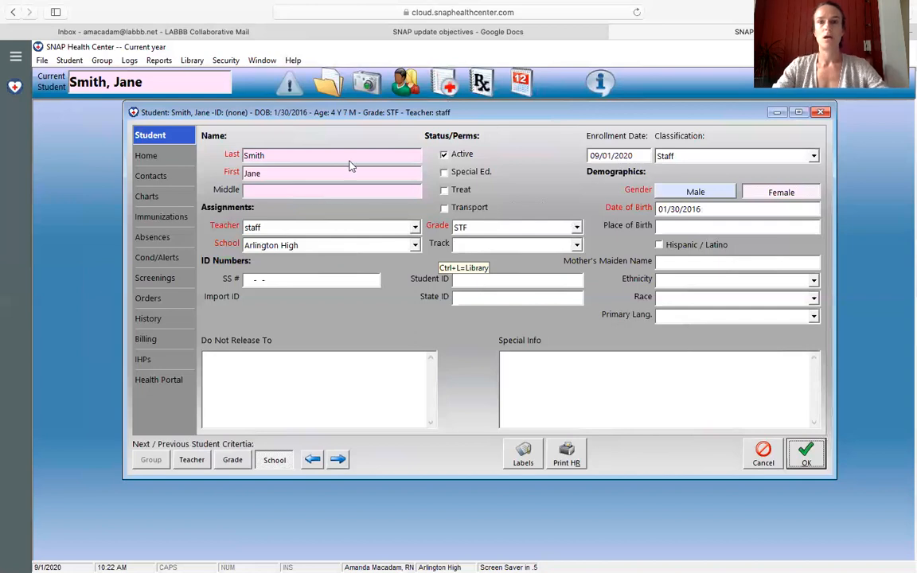
Step: Create a new entry in today's visit log for the staff member, finding them by last name
left_click(443, 84)
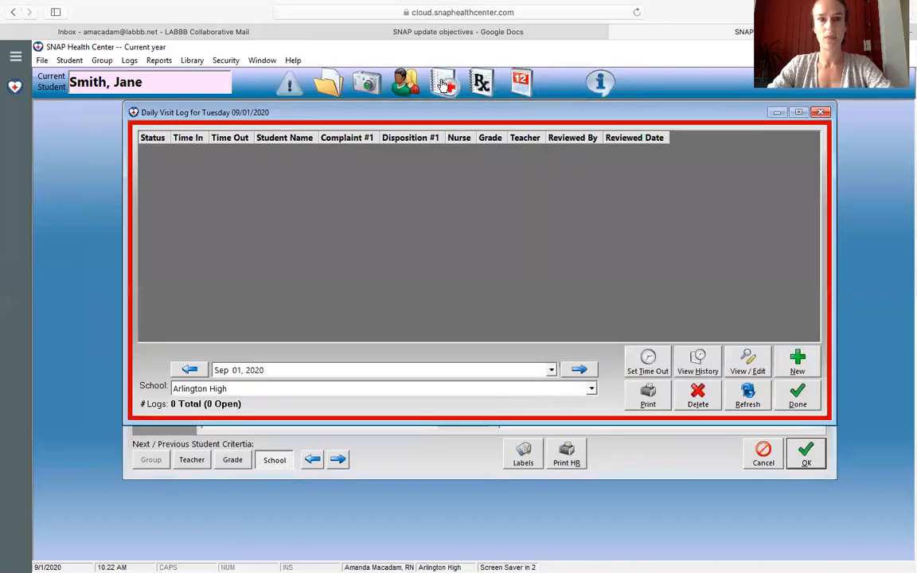
left_click(799, 362)
type("smith")
key("Return")
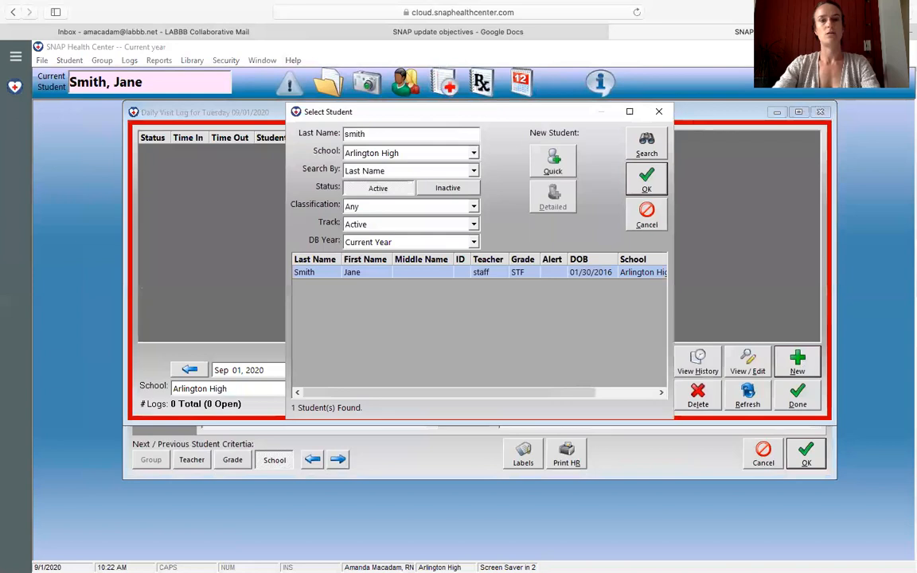
double_click(323, 273)
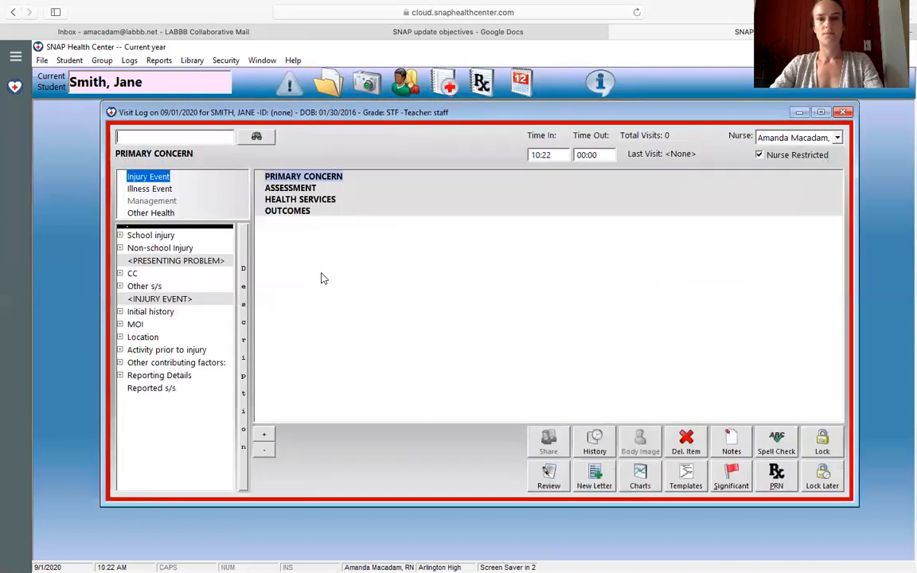
Step: Preview the absentee investigation and COVID 19 contact tracing templates, and apply the "1- Absentee investigation" template to the visit log
left_click(686, 477)
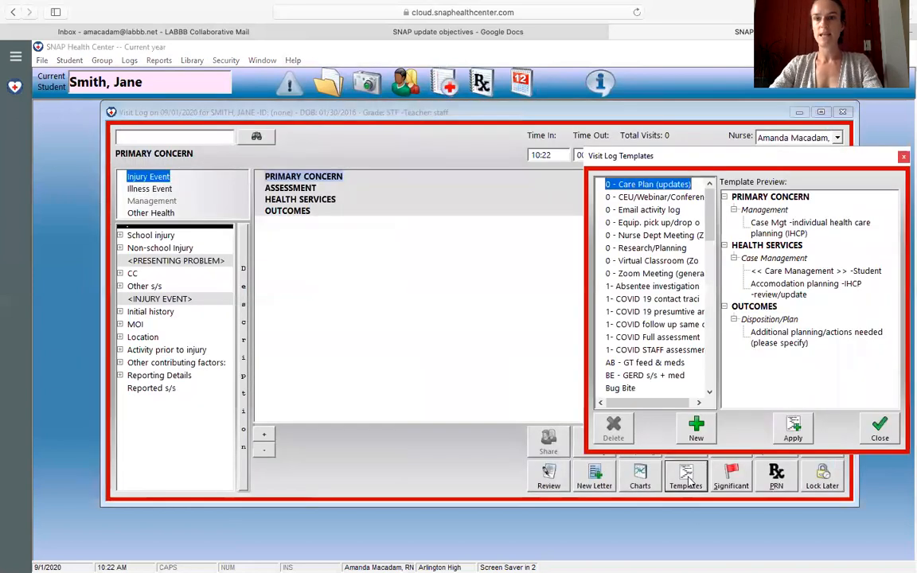
left_click(639, 290)
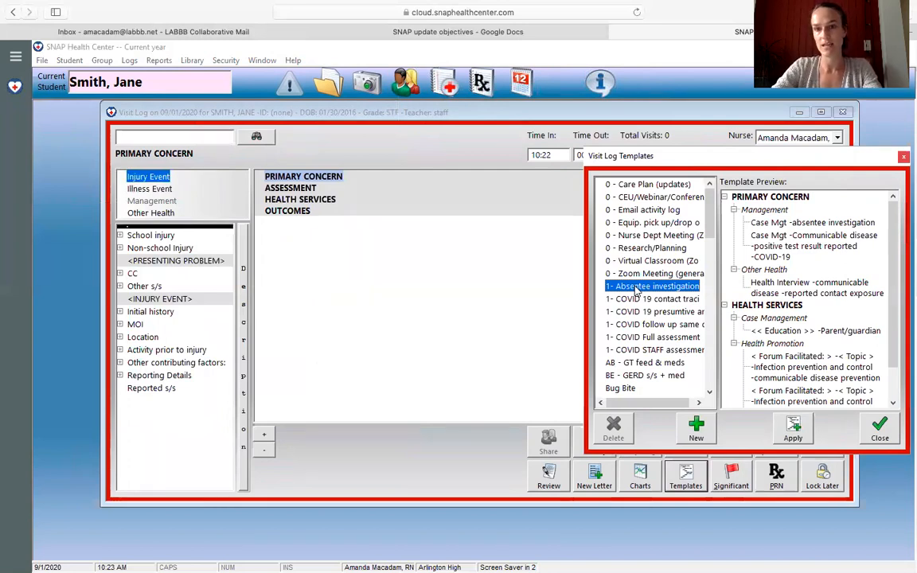
left_click(635, 300)
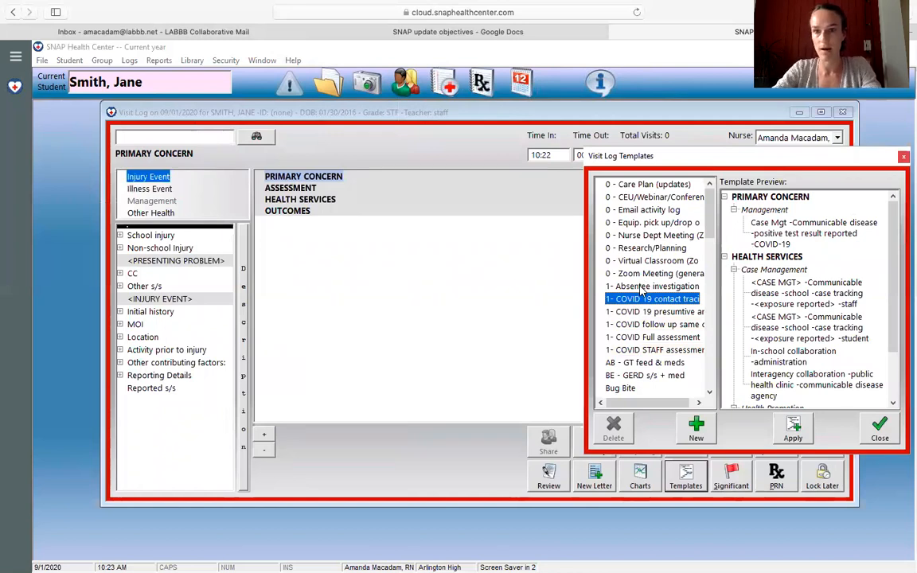
double_click(642, 286)
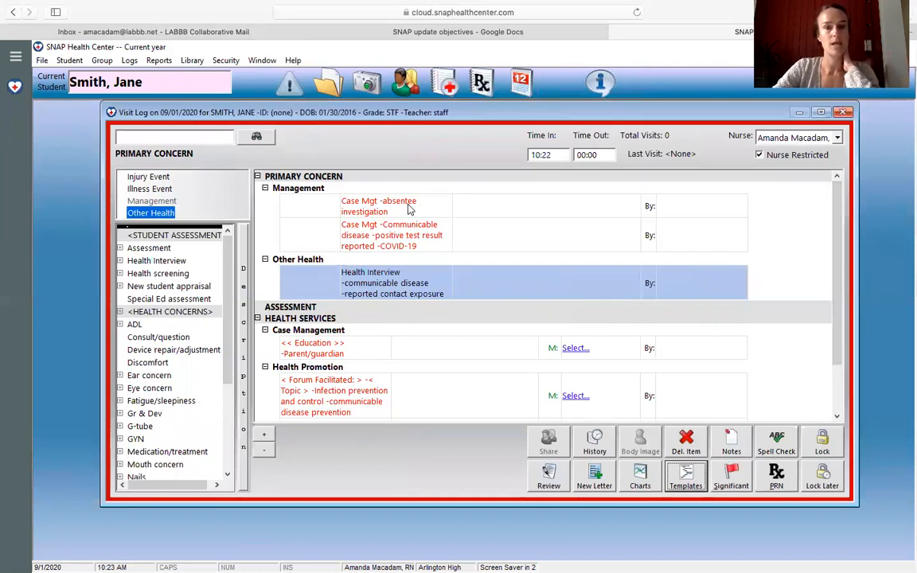
Step: Delete the "Case Mgt - Communicable disease - positive test result reported - COVID-19" item from the visit log's Management section
left_click(383, 243)
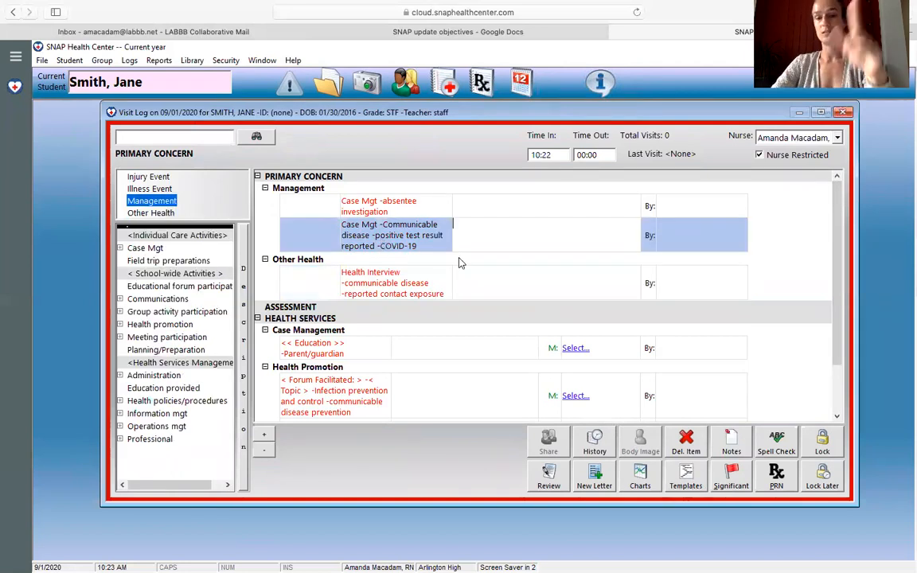
left_click(687, 444)
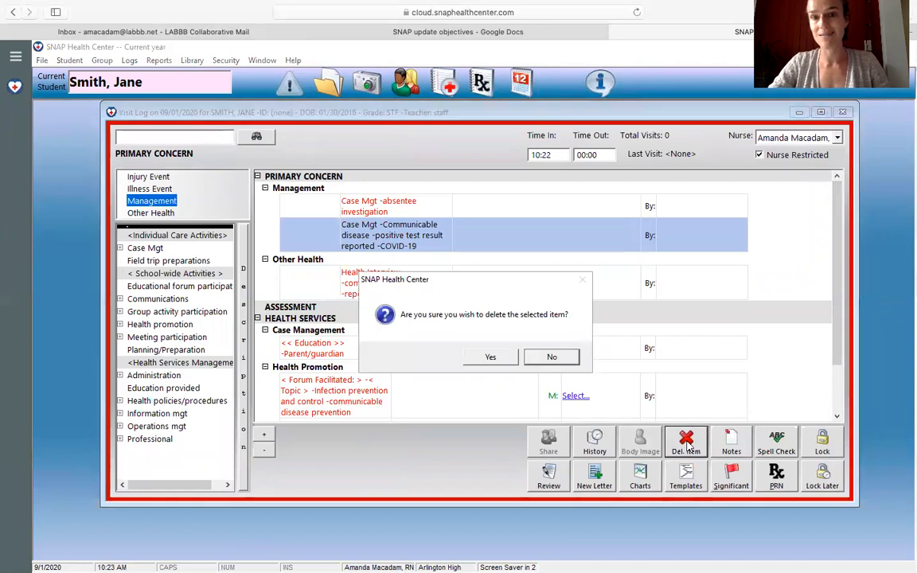
left_click(491, 358)
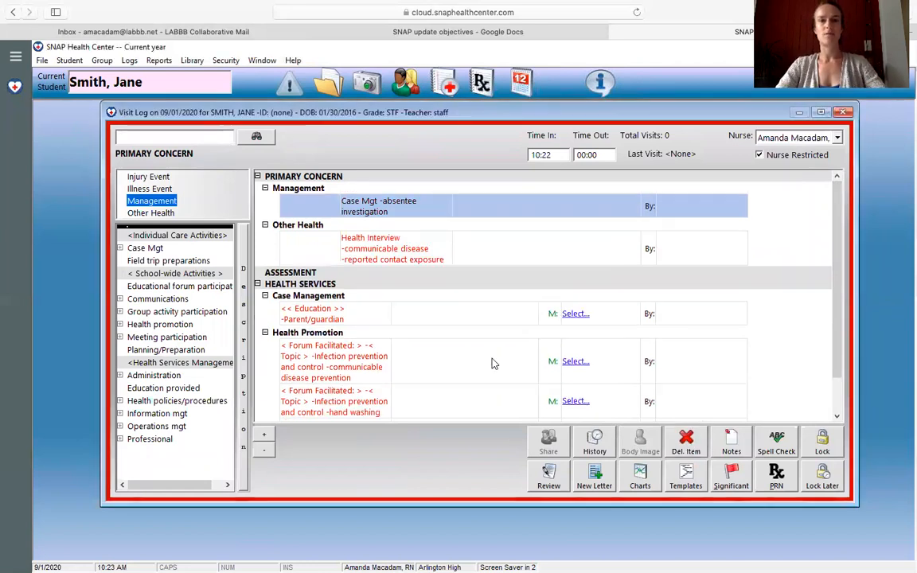
Step: Review the visit log's communicable disease Health Interview item and the remaining Health Services and Outcomes sections
left_click(391, 253)
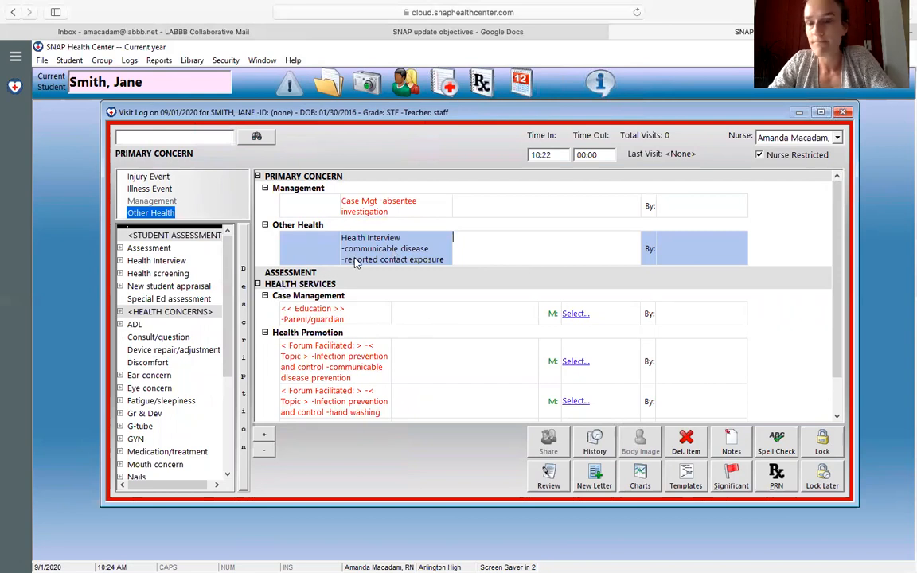
left_click_drag(840, 210, 846, 264)
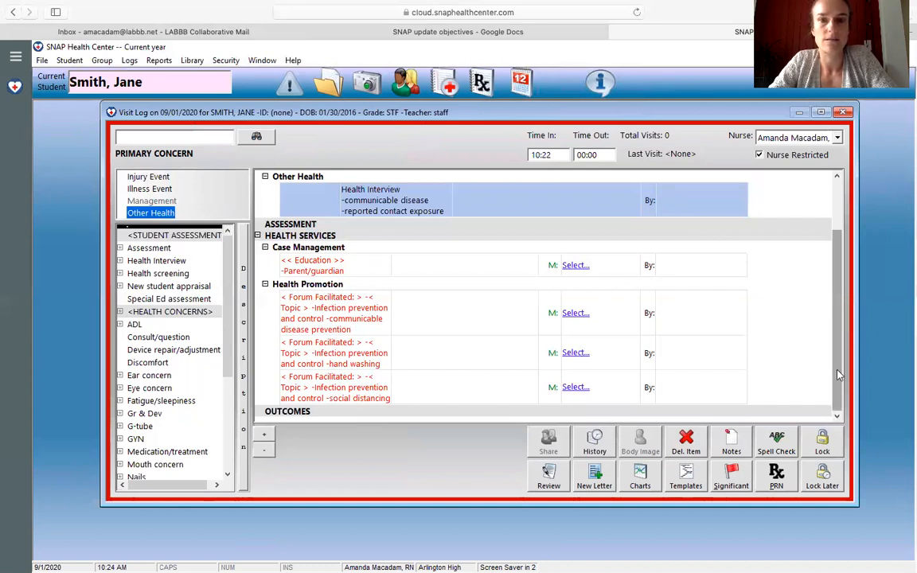
scroll(842, 271, "up", 2)
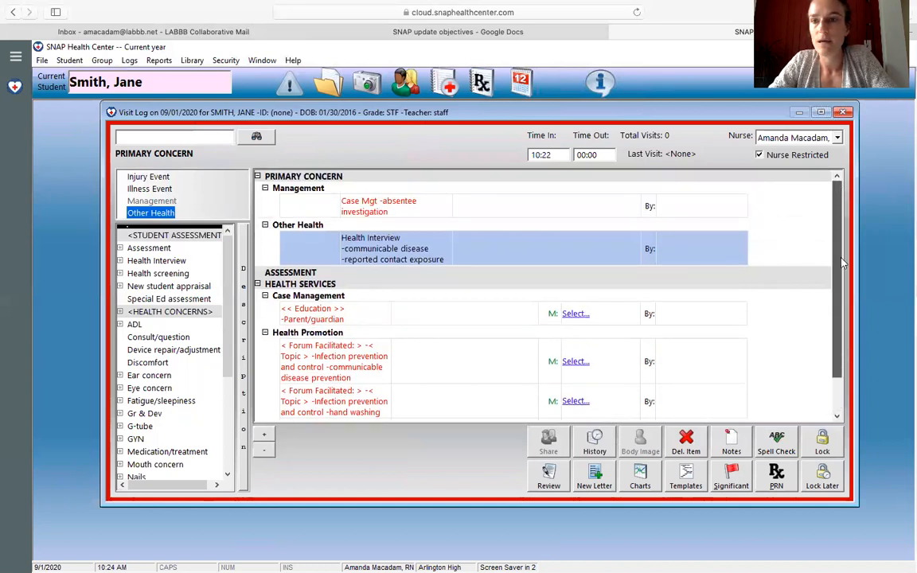
Step: Leave the absentee investigation visit log unlocked with Lock Later, and delete it from the 09/01/2020 daily visit log
left_click_drag(842, 263, 842, 313)
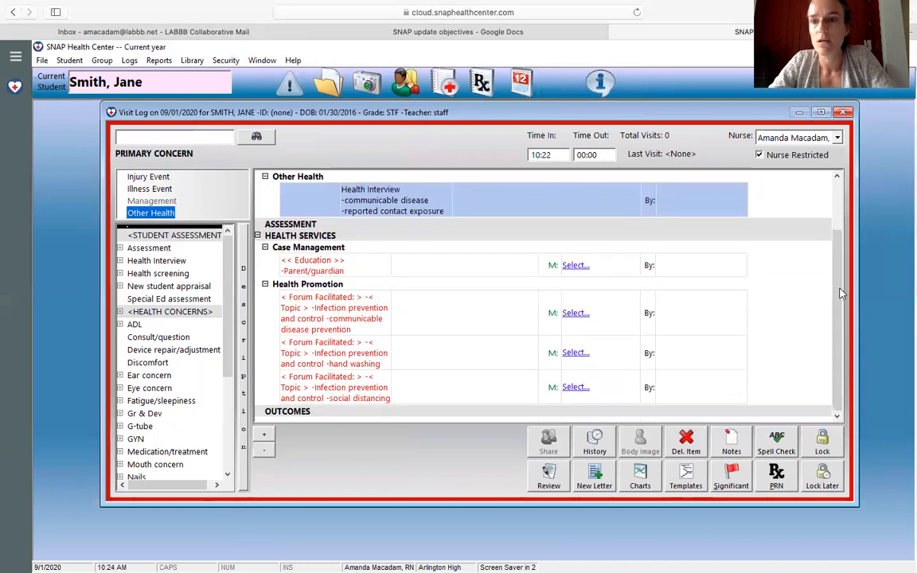
scroll(842, 204, "up", 1)
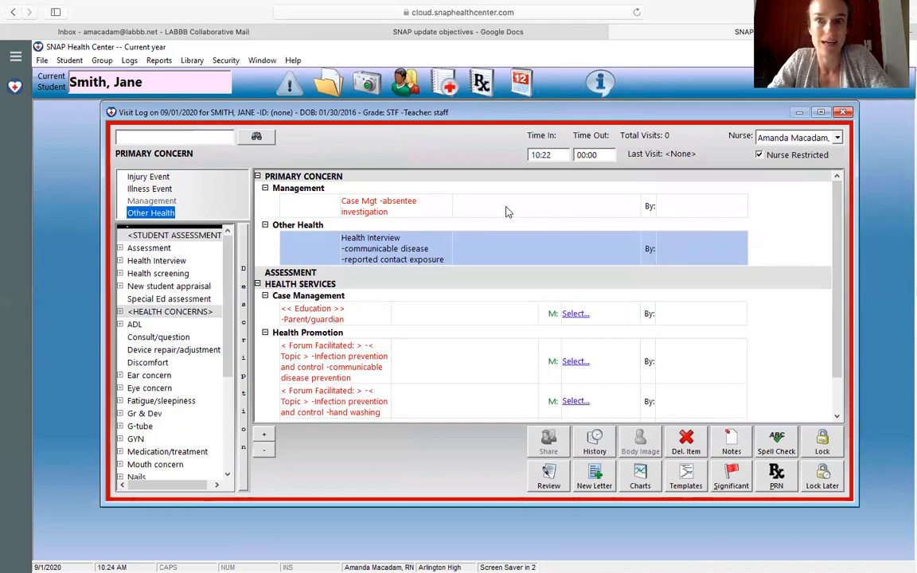
left_click(823, 479)
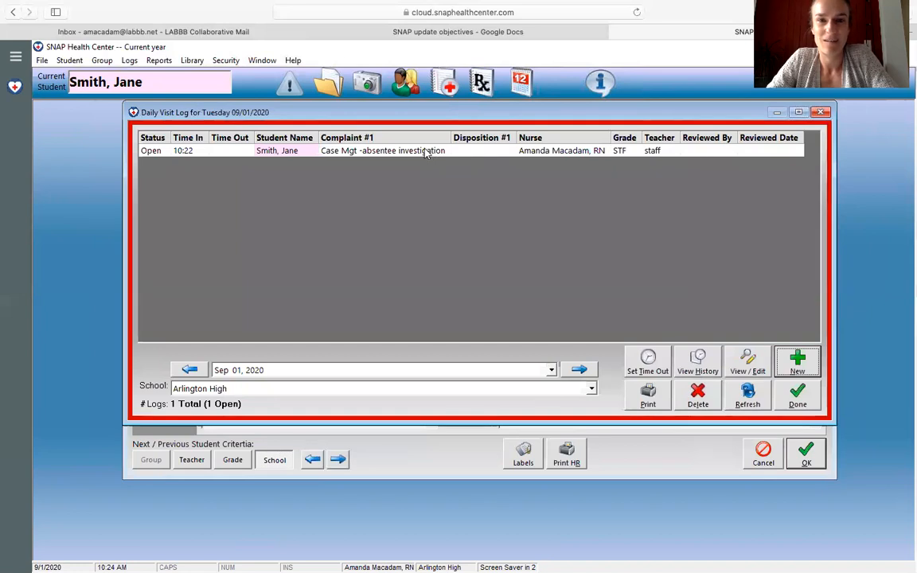
left_click(384, 150)
left_click(698, 396)
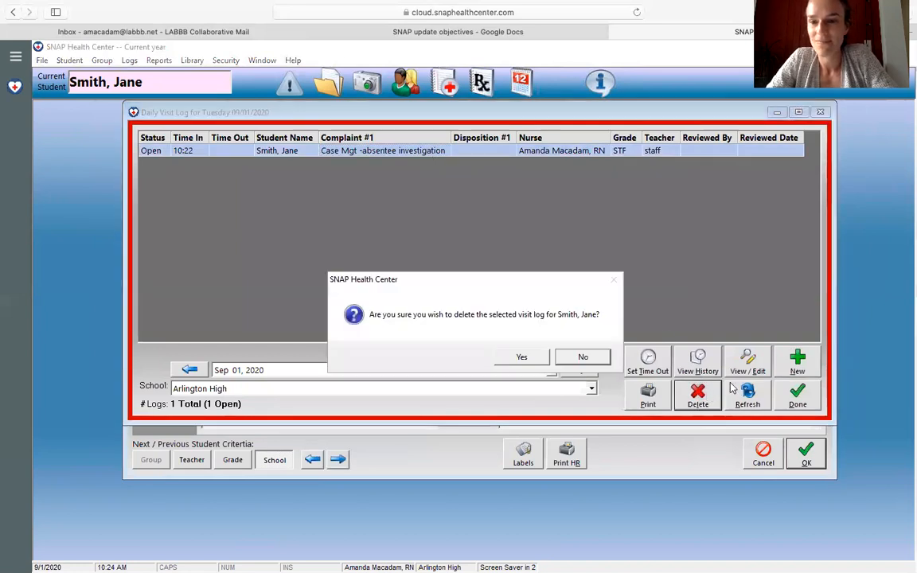
left_click(522, 358)
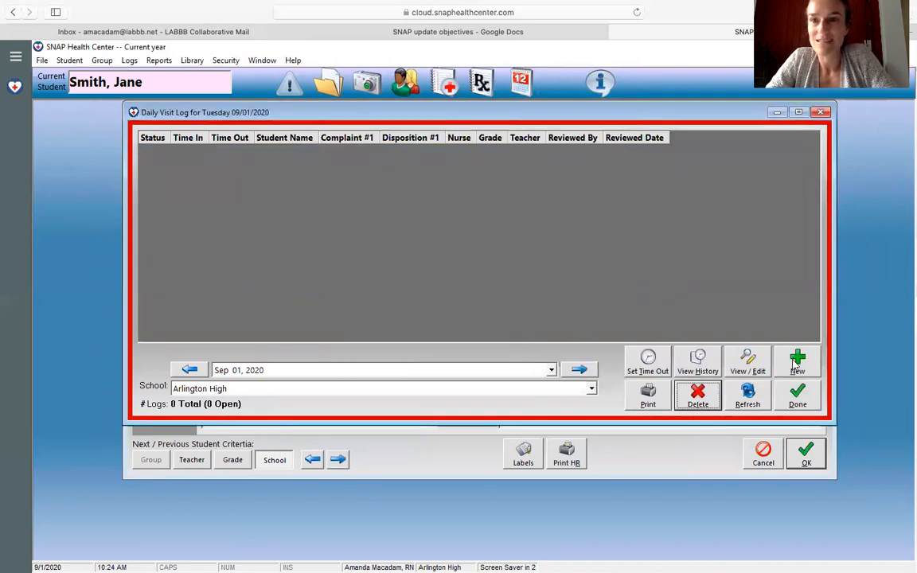
Step: Create a new visit log for the staff member, finding them by the first letters of their last name
left_click(797, 362)
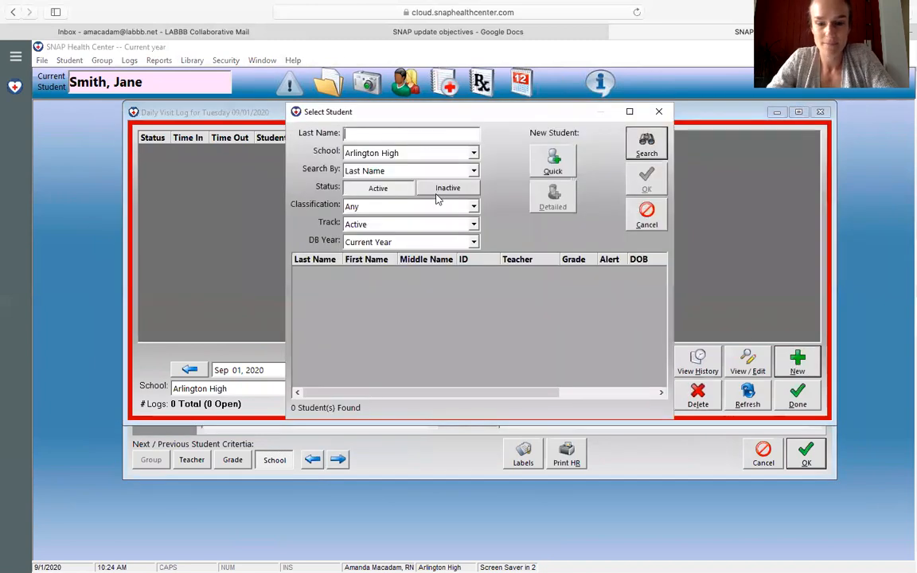
type("sm")
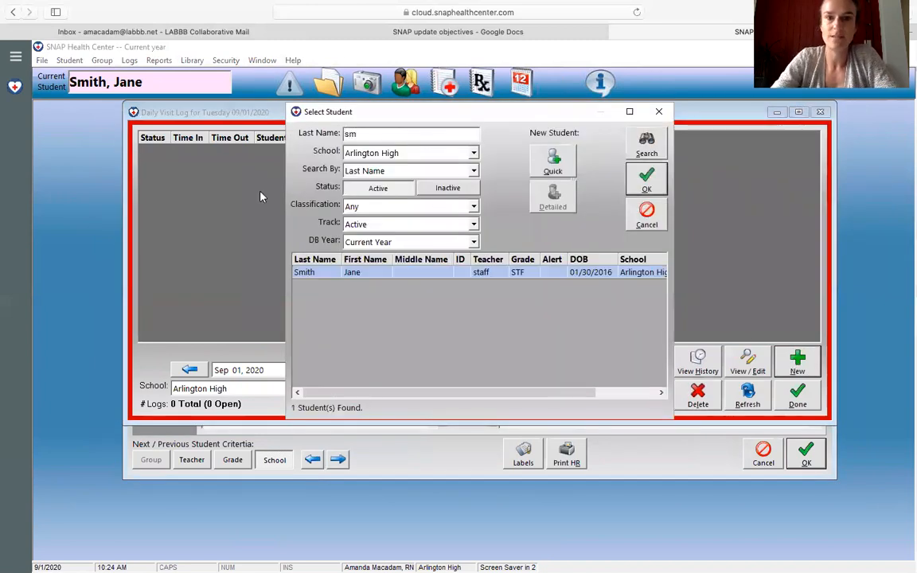
double_click(326, 273)
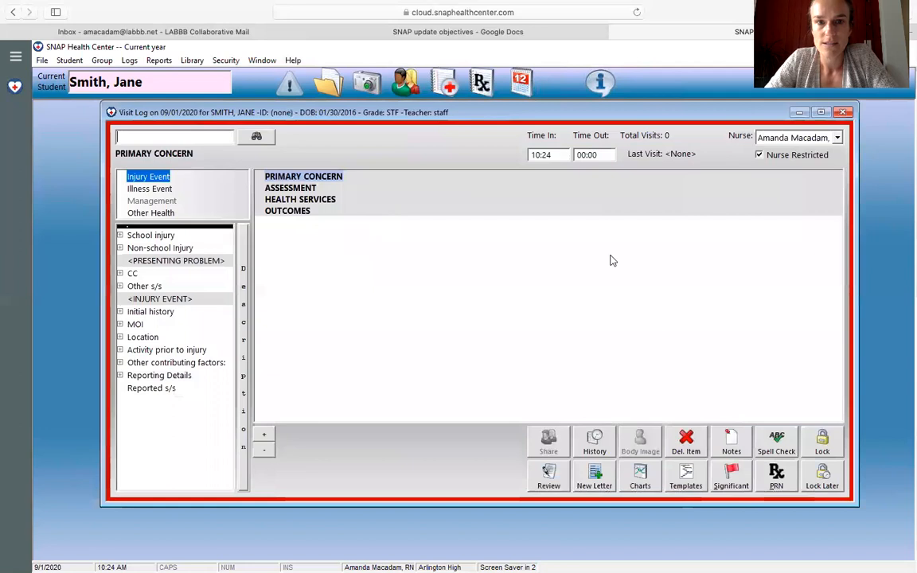
Step: Preview the "1- COVID 19 contact tracing" template and apply it to the staff member's visit log
left_click(682, 485)
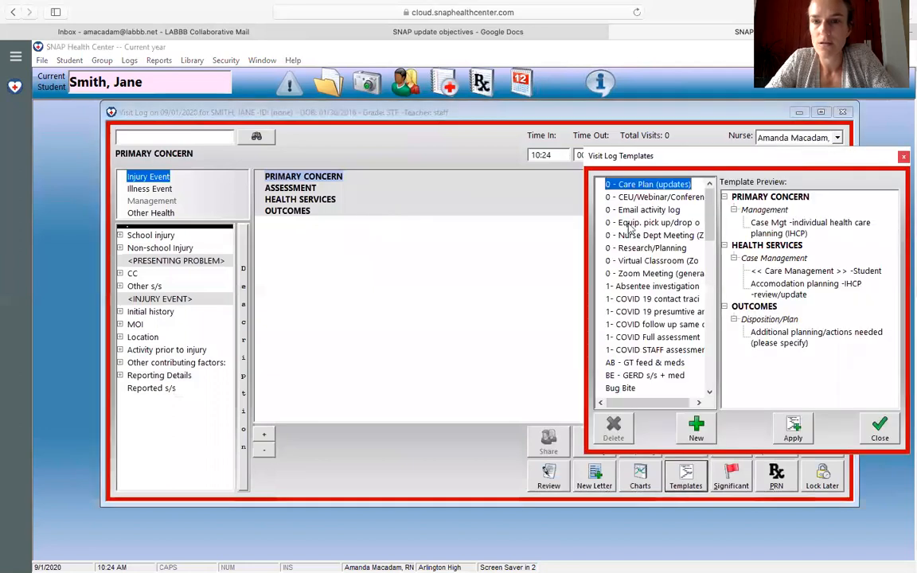
left_click(637, 299)
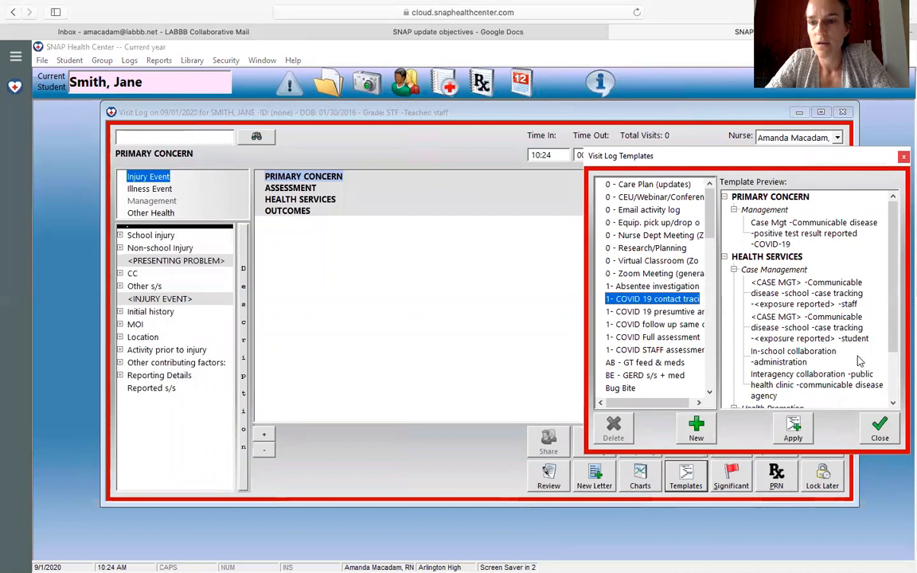
double_click(629, 299)
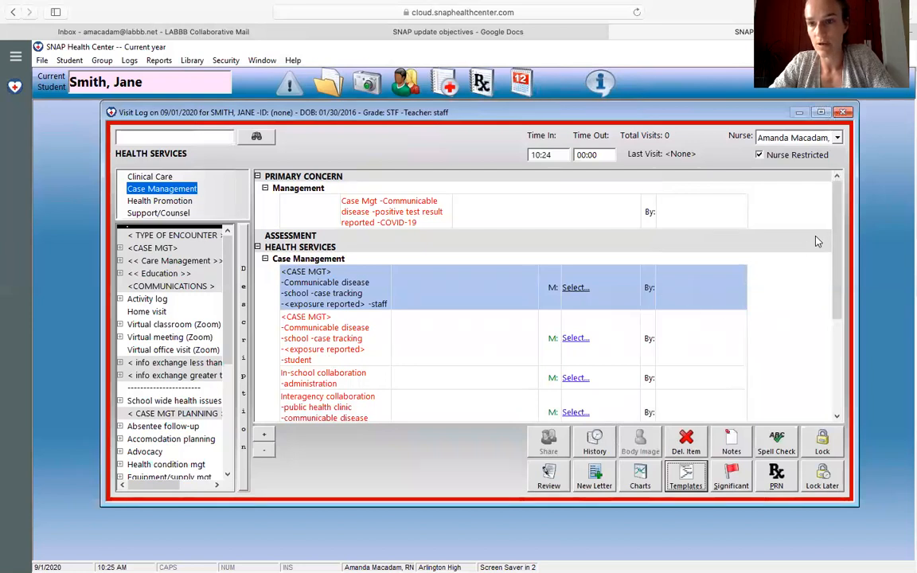
Step: Delete the "Interagency collaboration -public health clinic -communicable disease agency" item from the visit log's Case Management section
scroll(840, 267, "down", 1)
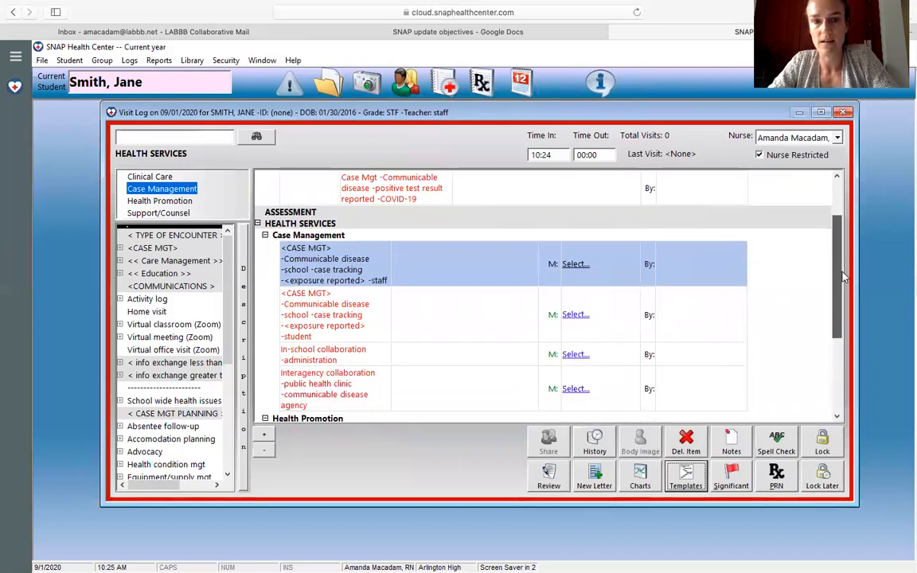
scroll(844, 276, "down", 1)
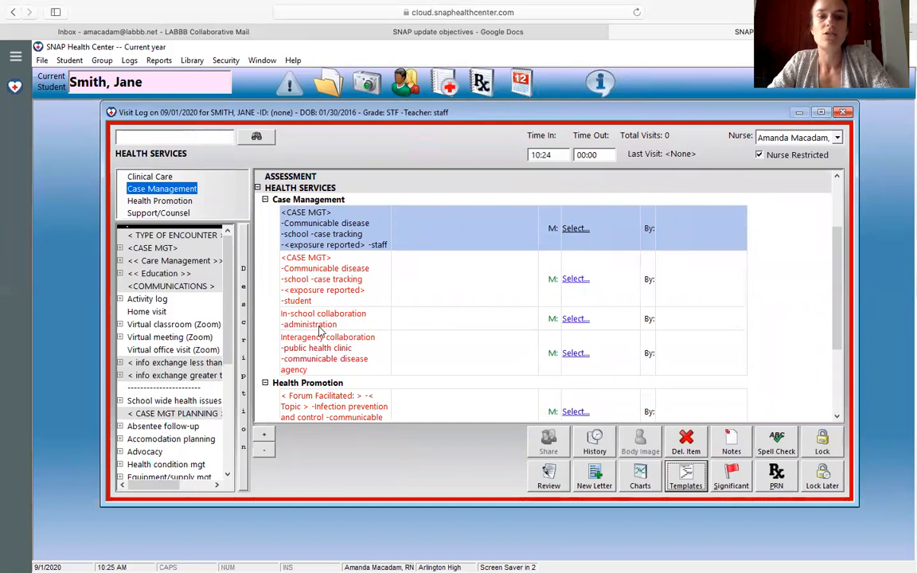
left_click(431, 322)
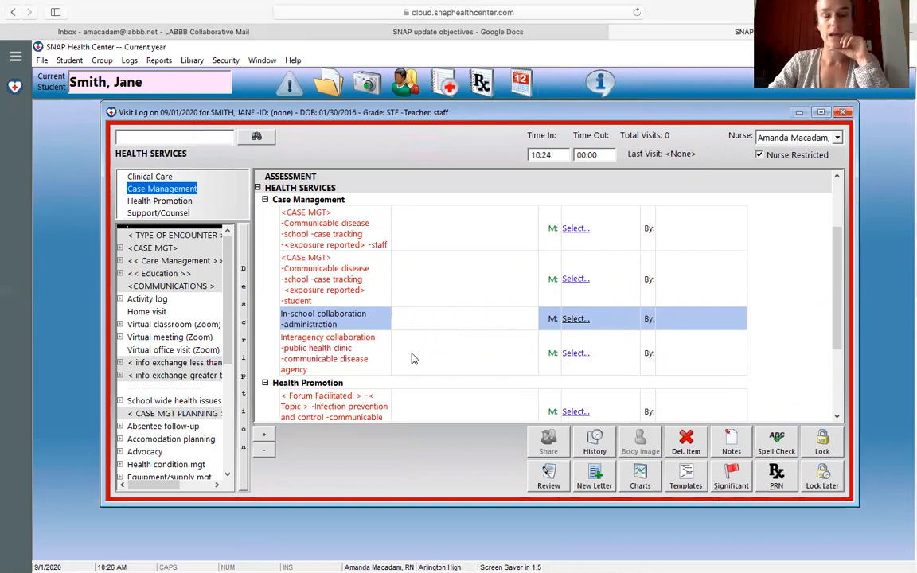
left_click(322, 354)
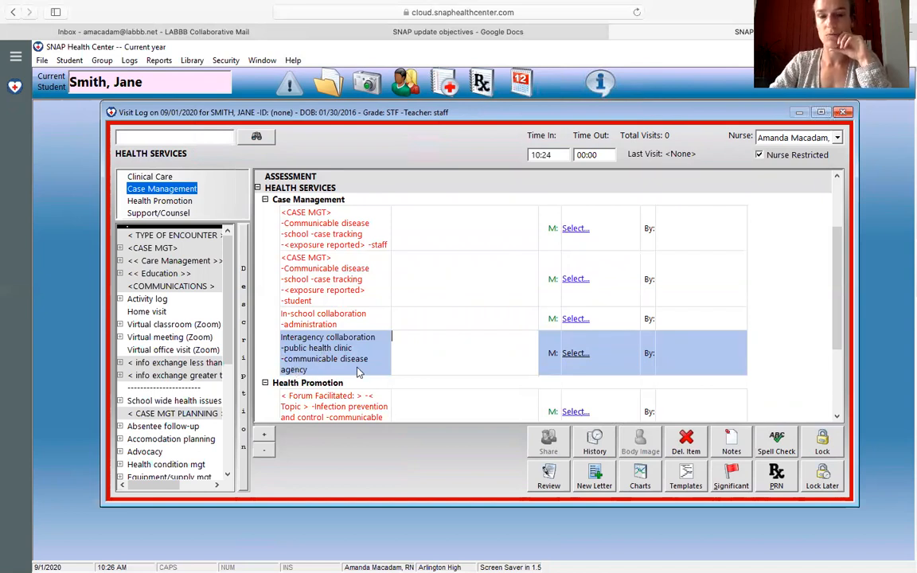
left_click(686, 442)
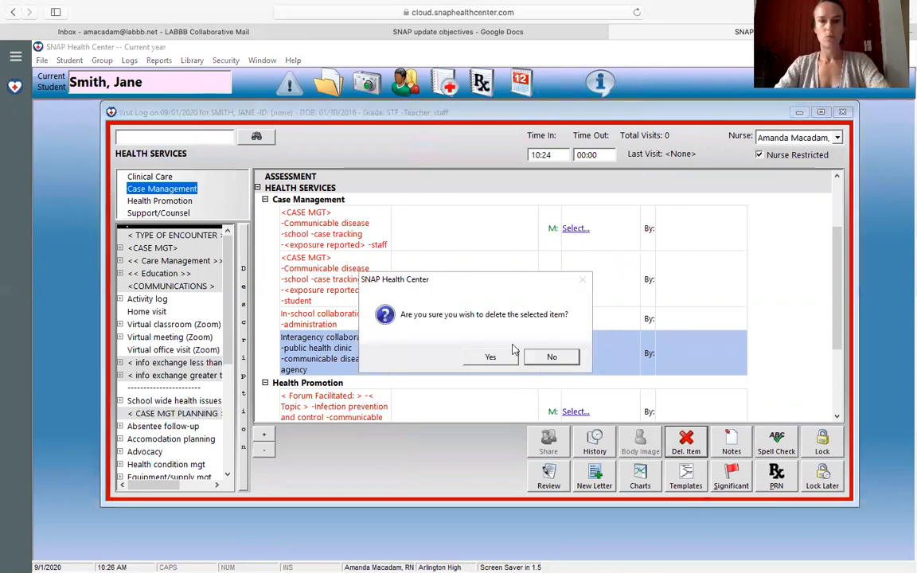
left_click(490, 358)
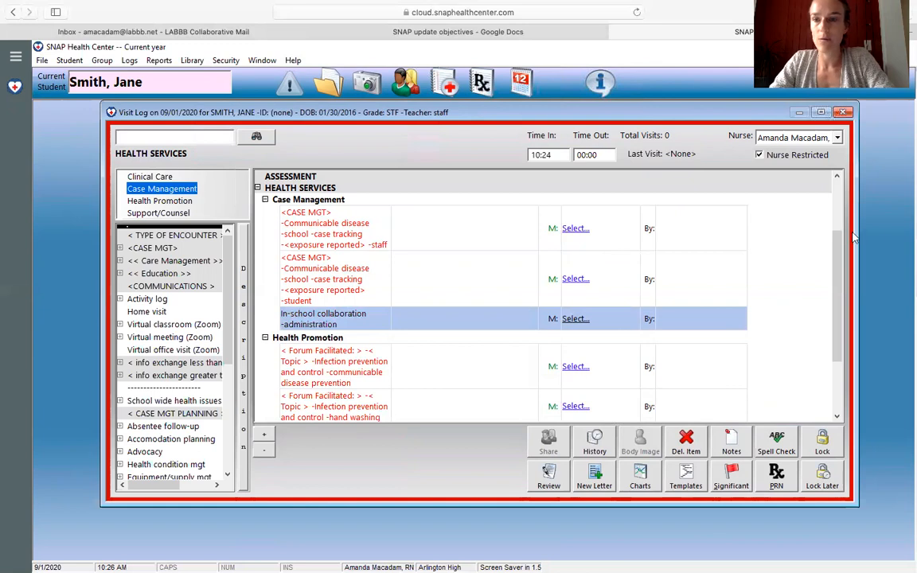
Step: Review the remaining Health Promotion items, close the contact tracing visit log with Lock Later, and delete it from the daily log
left_click_drag(840, 245, 840, 323)
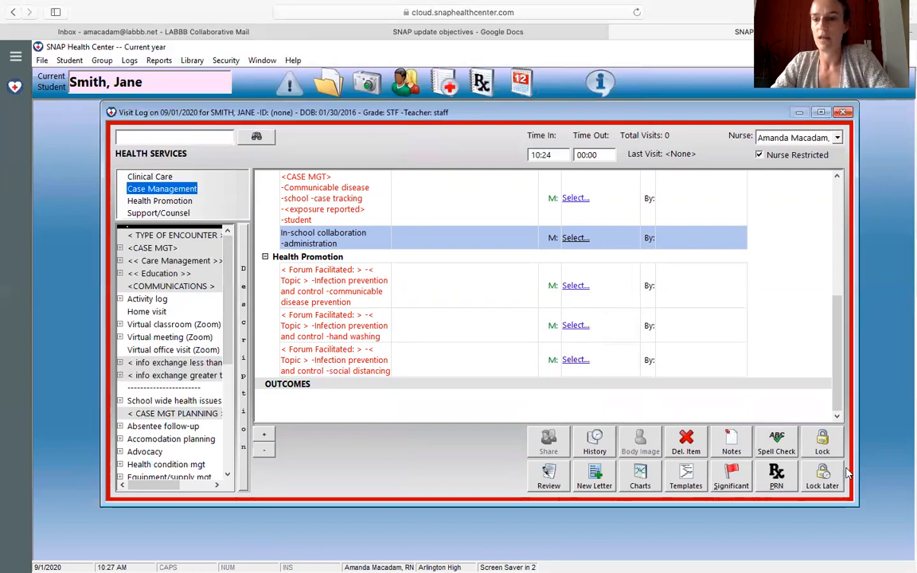
left_click(823, 482)
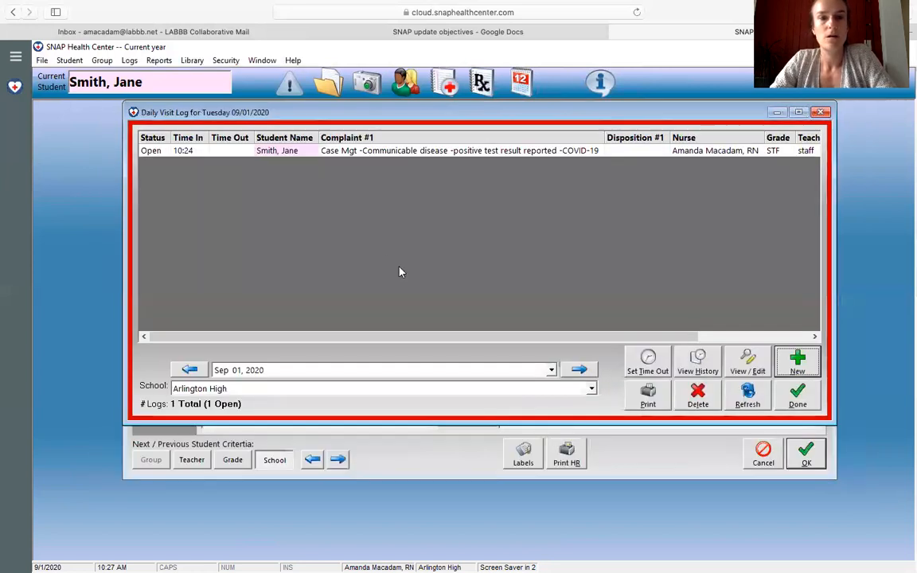
left_click(390, 150)
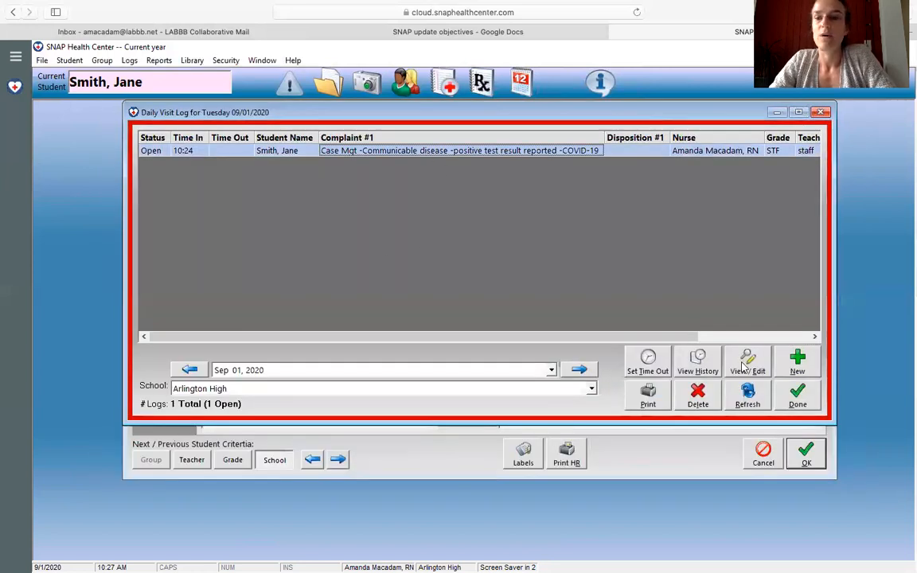
left_click(699, 395)
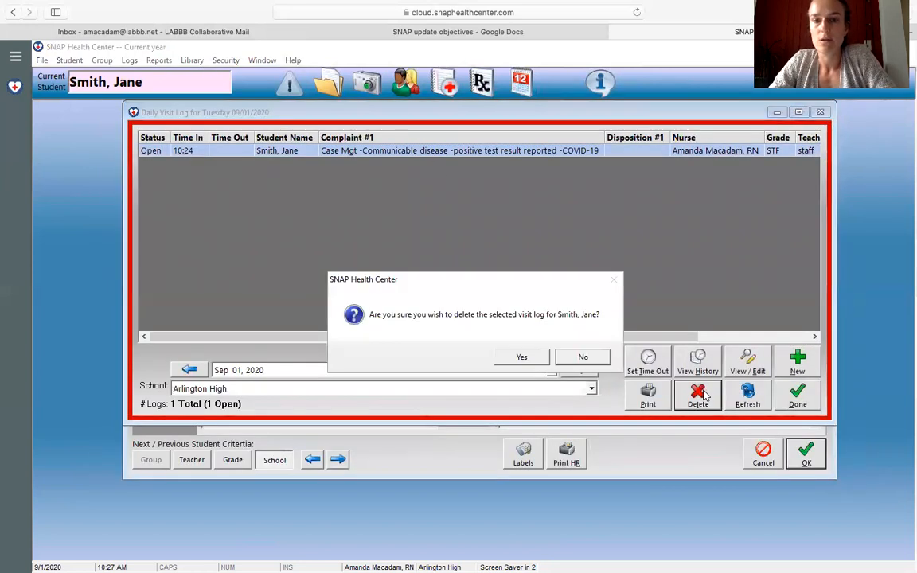
left_click(522, 357)
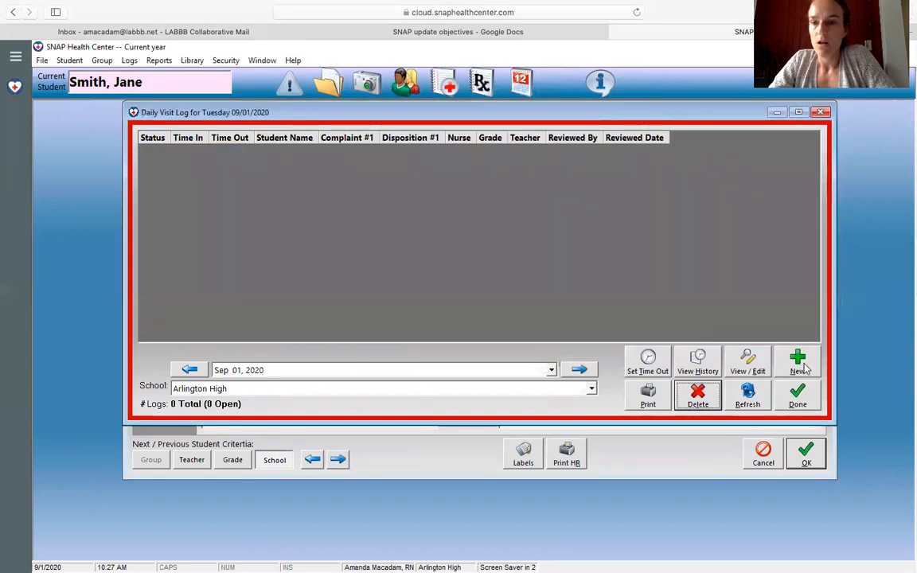
Step: Start another visit log entry for the same staff member, searching the Arlington High records by last name
left_click(798, 363)
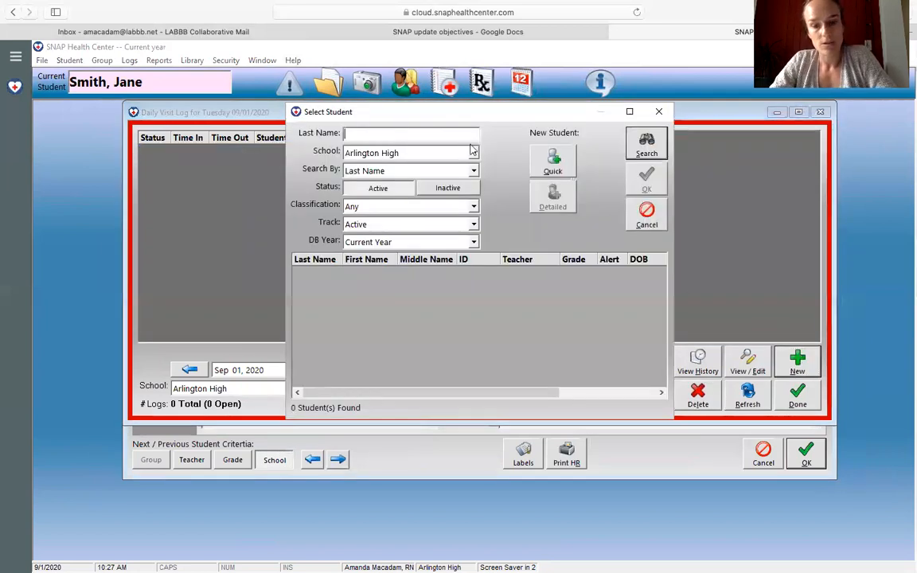
type("ma")
key("BackSpace")
type("sm")
key("Return")
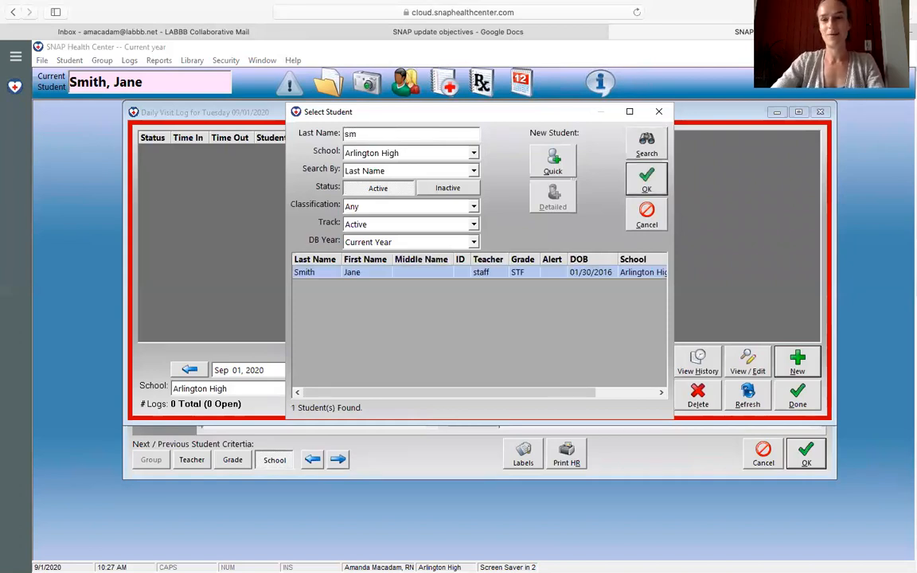
double_click(319, 274)
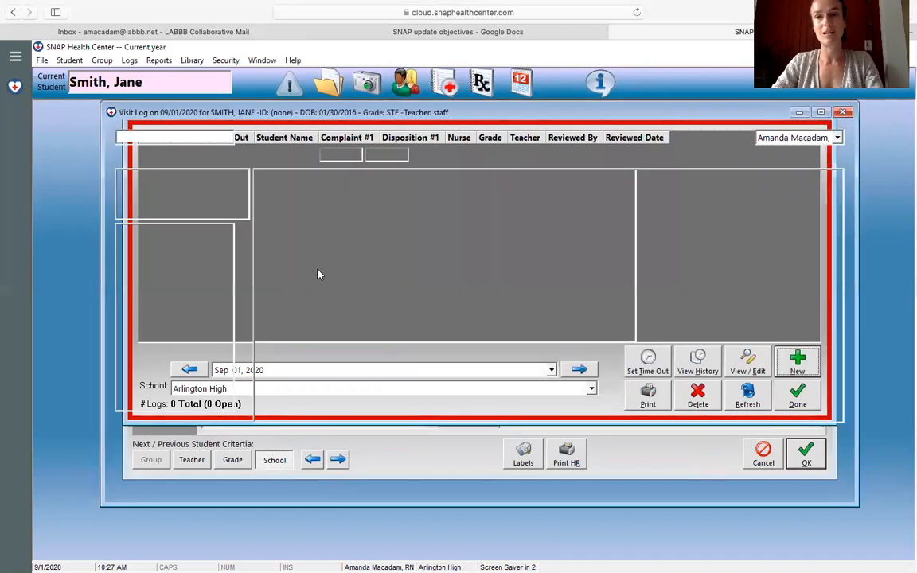
Step: Preview the "1- COVID 19 presumtive" template and apply it to the new visit log
left_click(687, 476)
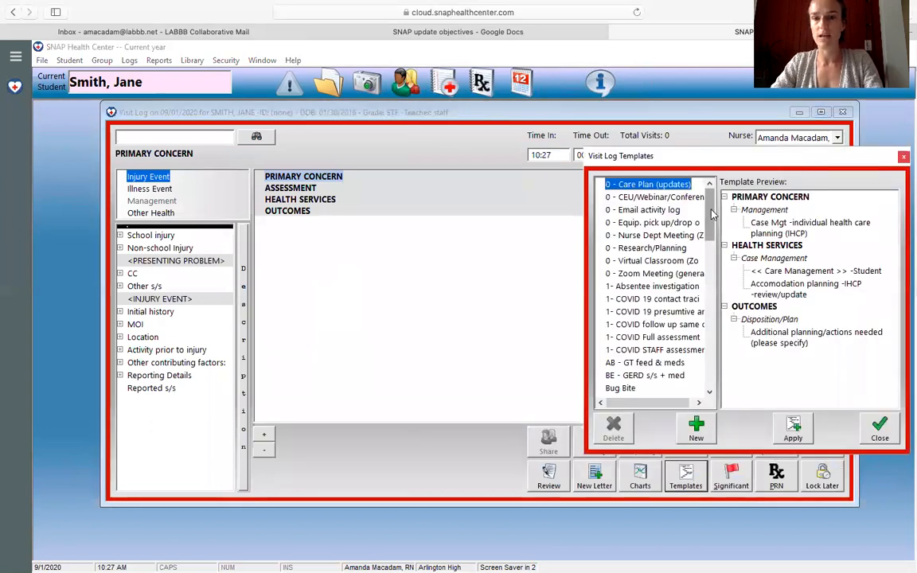
scroll(713, 214, "down", 1)
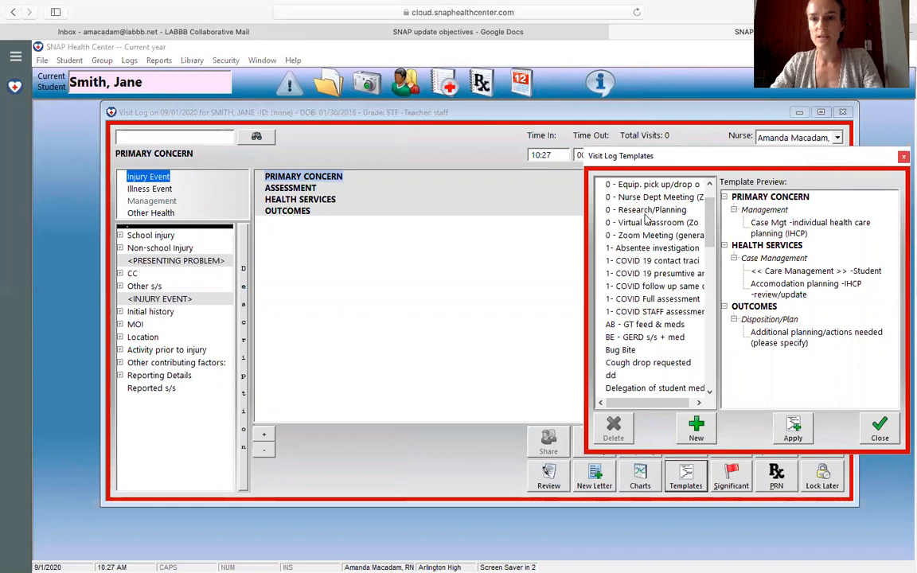
left_click(661, 274)
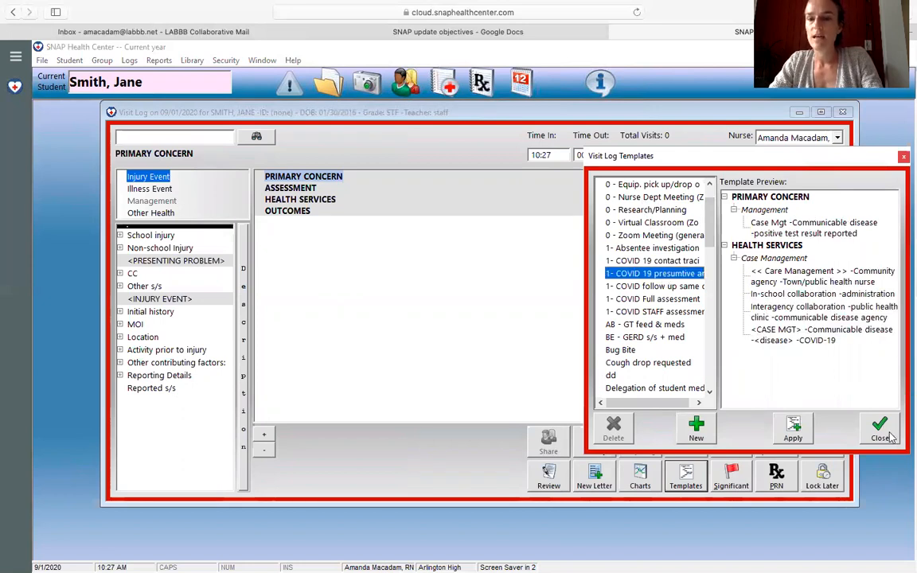
left_click(888, 435)
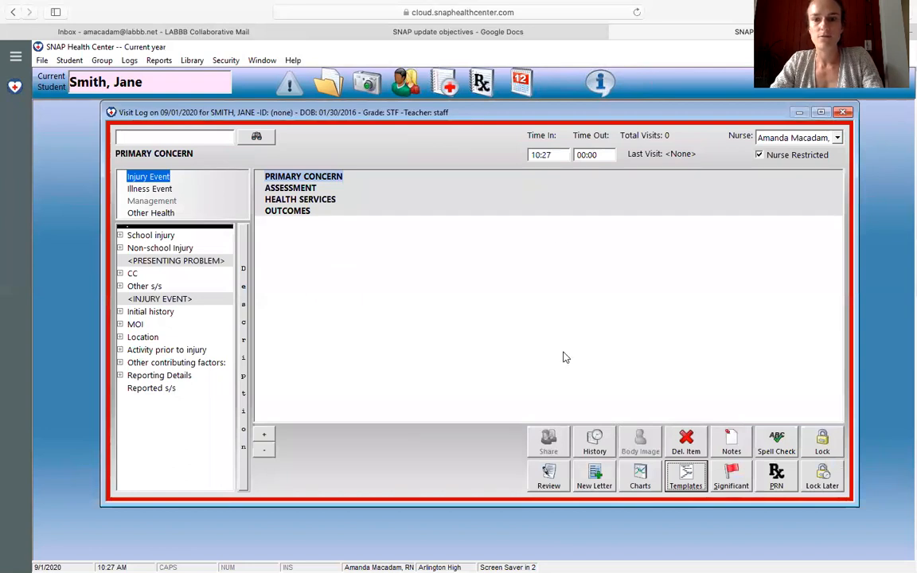
left_click(686, 477)
left_click(665, 312)
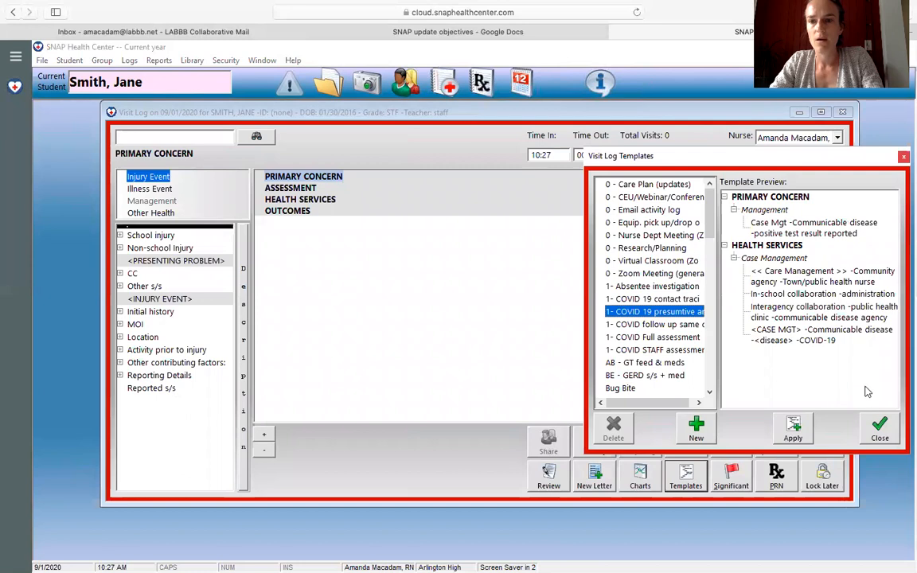
left_click(880, 430)
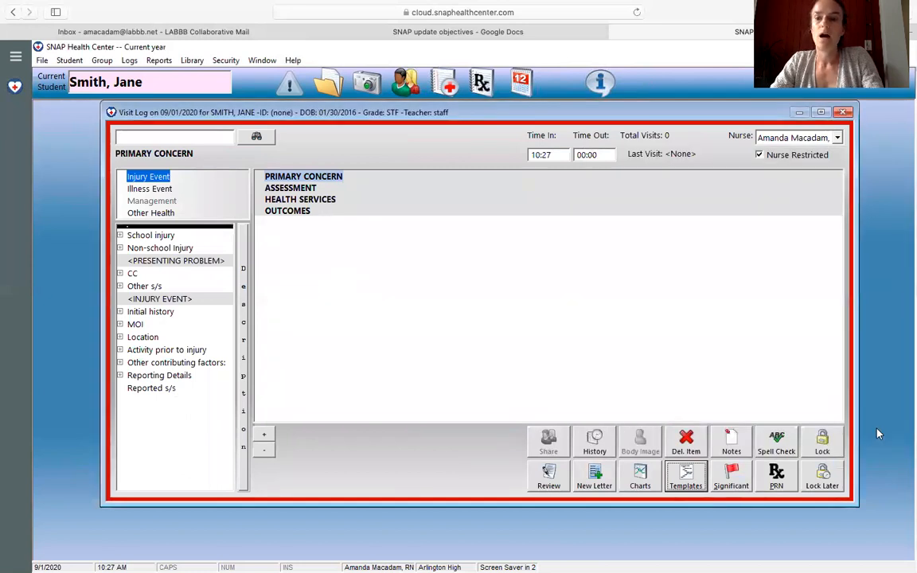
left_click(686, 480)
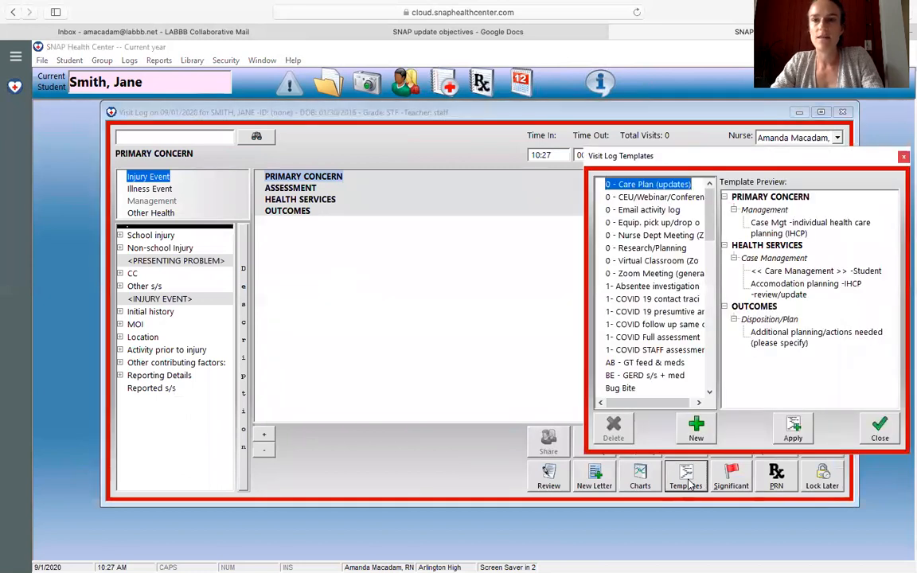
double_click(659, 315)
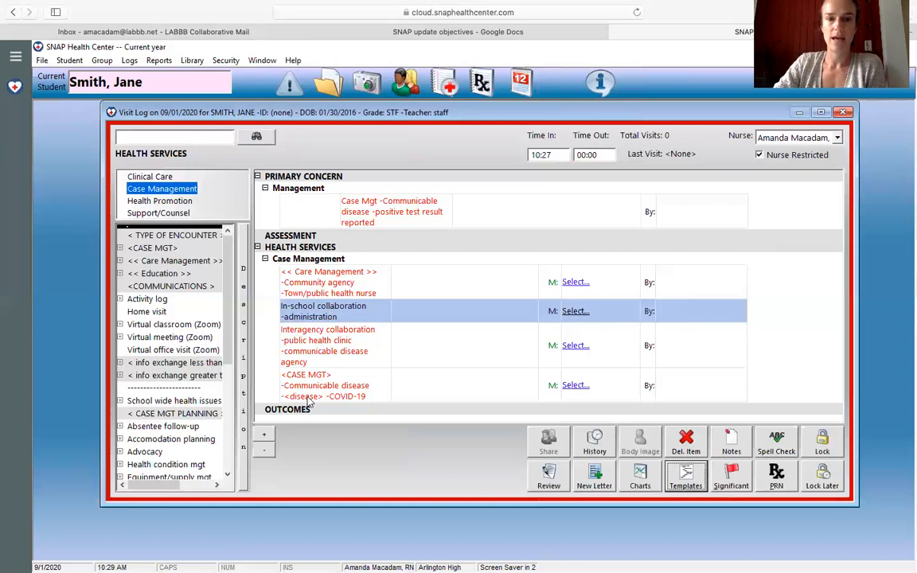
Step: Close the presumptive case visit log with Lock Later and delete its entry from the daily log
left_click(824, 481)
left_click(483, 151)
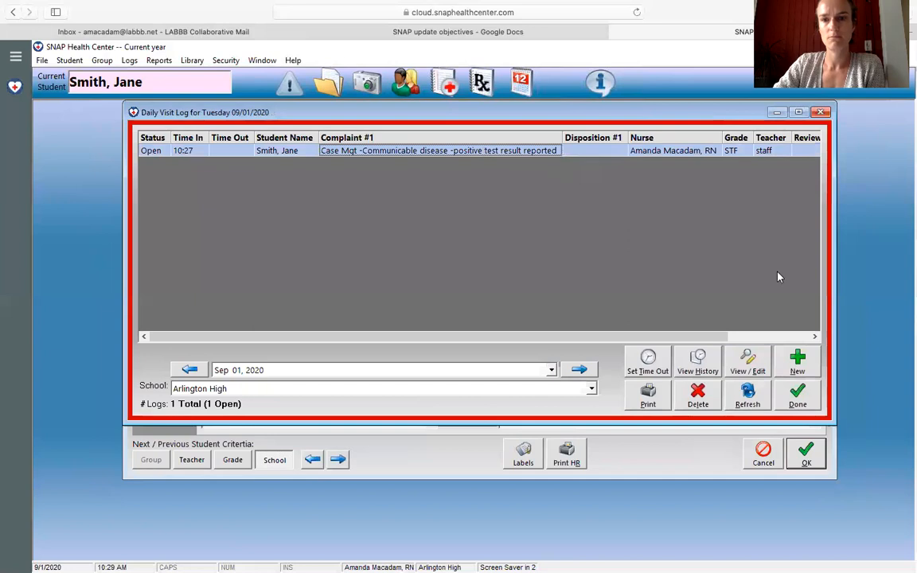
left_click(699, 398)
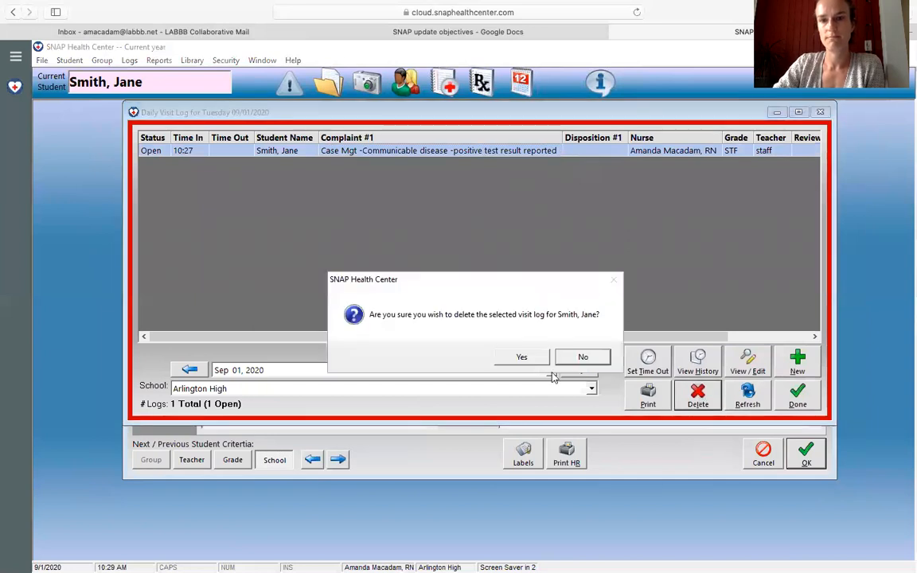
left_click(526, 357)
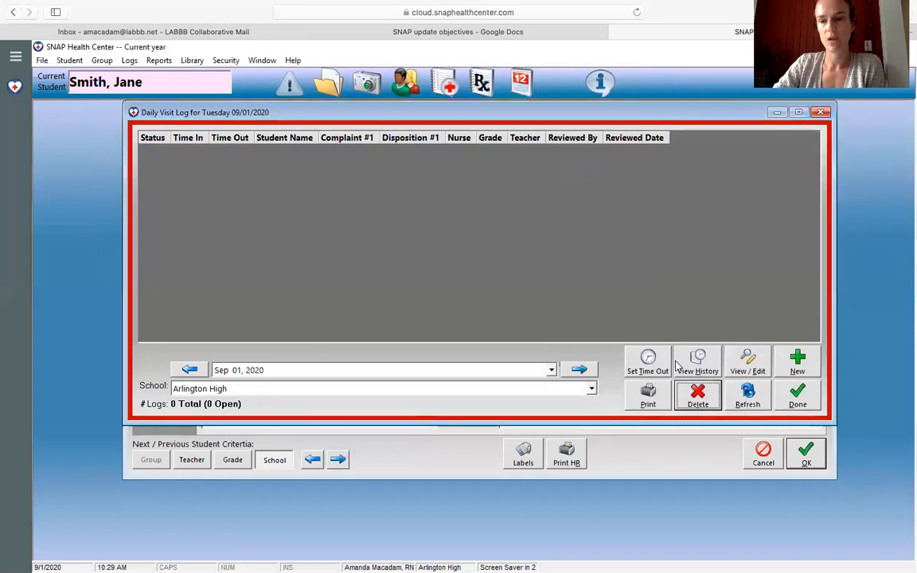
Step: Start a new visit log entry for the same staff member, finding the Arlington High record by last name
left_click(798, 362)
type("sm")
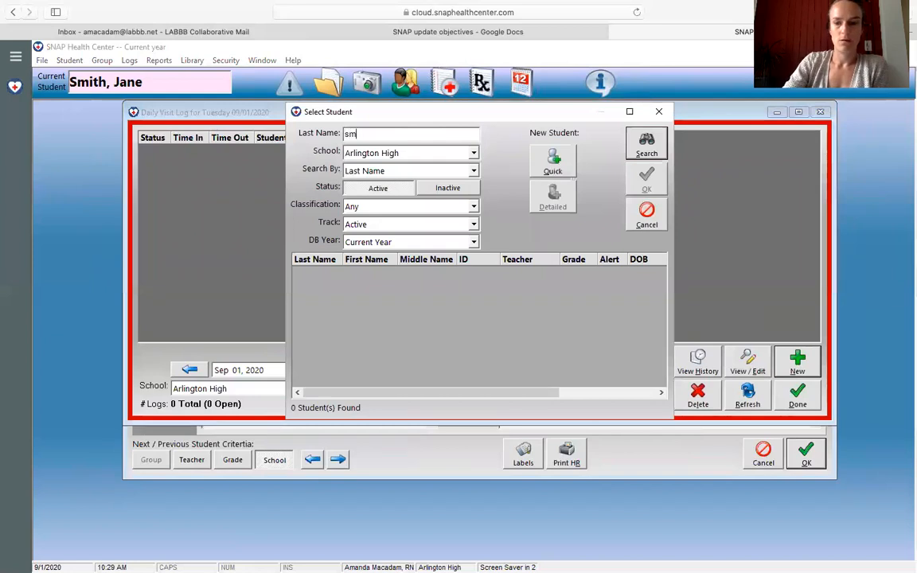
double_click(310, 272)
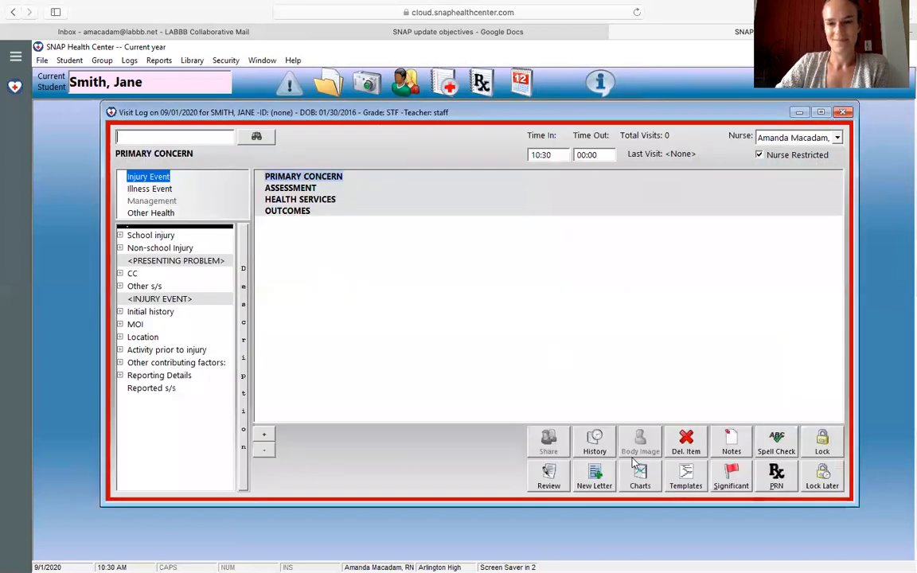
Step: Apply the same-day "1- COVID follow up" template to the visit log and review its items through Disposition/Plan
left_click(686, 477)
left_click(671, 325)
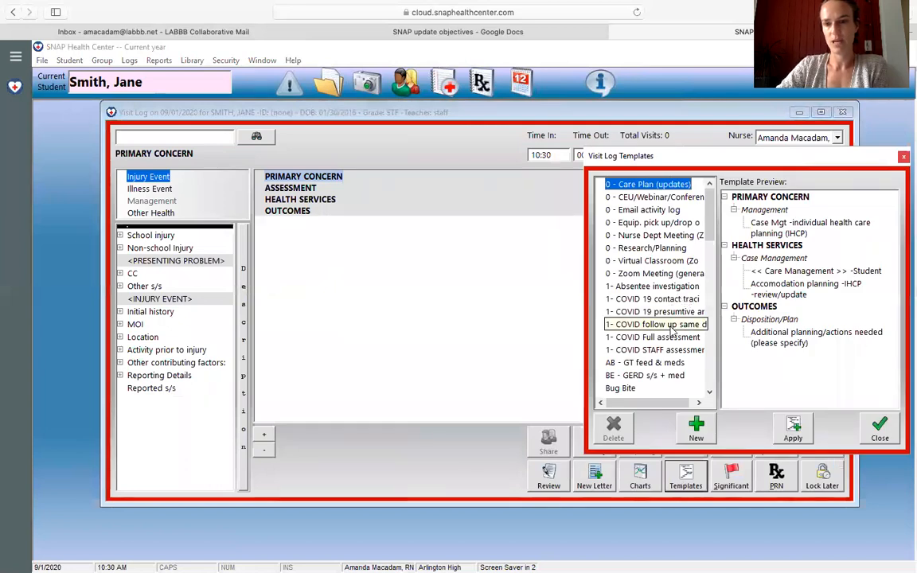
double_click(675, 325)
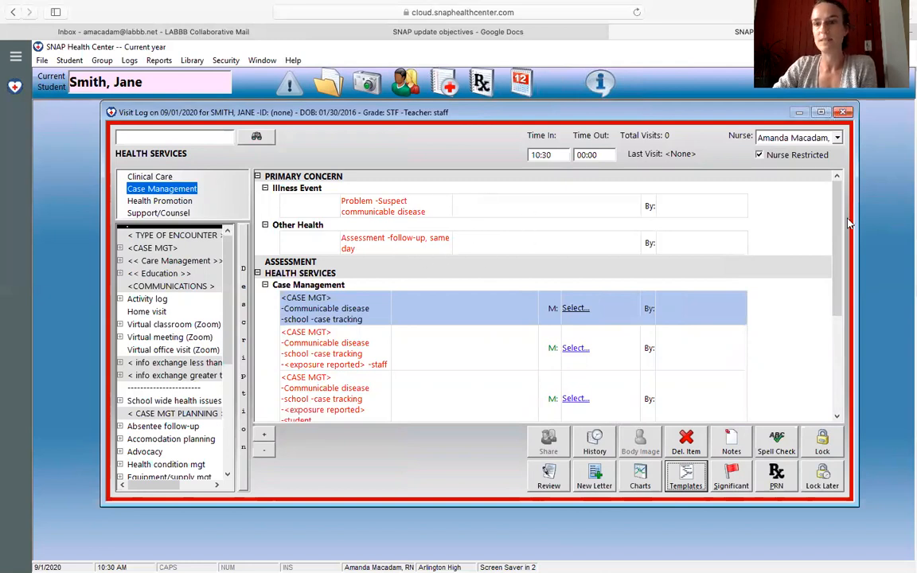
left_click_drag(837, 219, 842, 265)
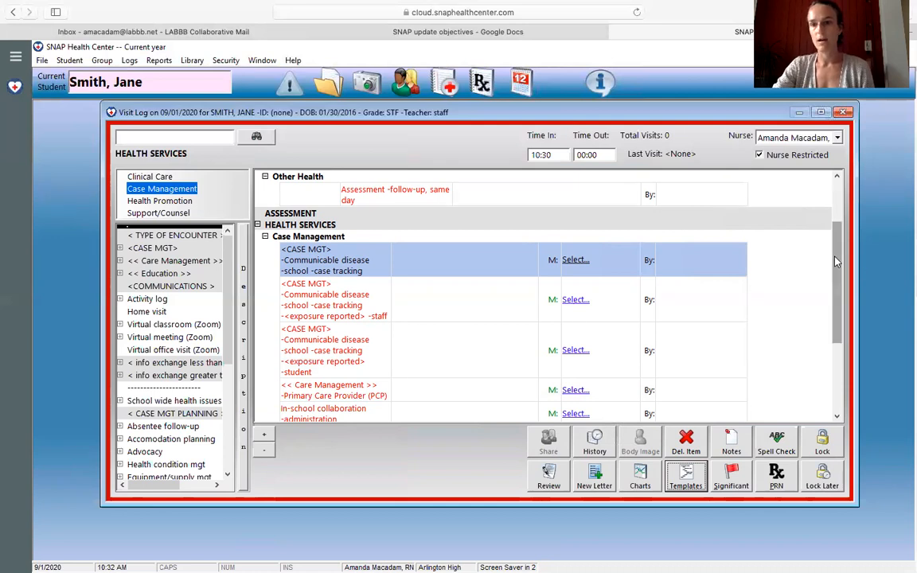
left_click_drag(836, 263, 838, 342)
scroll(756, 302, "up", 1)
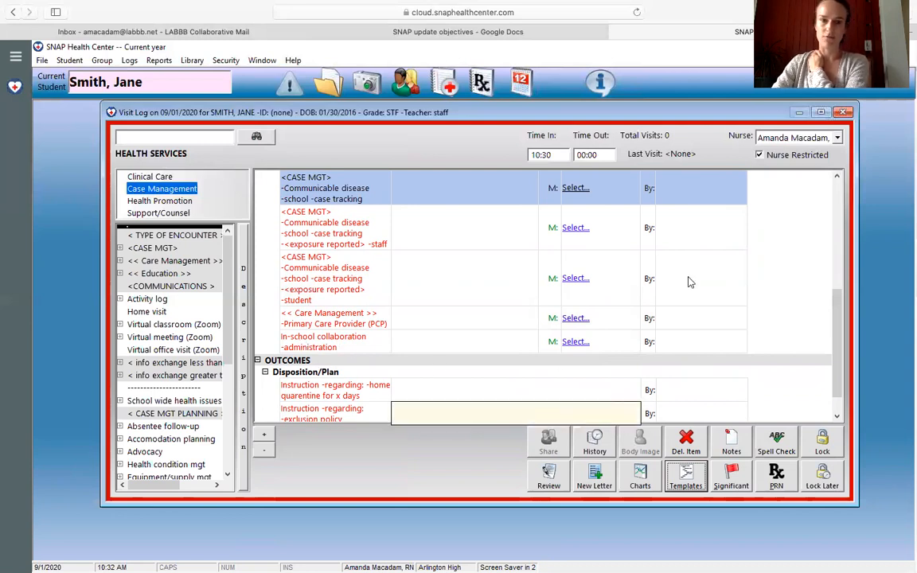
scroll(834, 316, "down", 1)
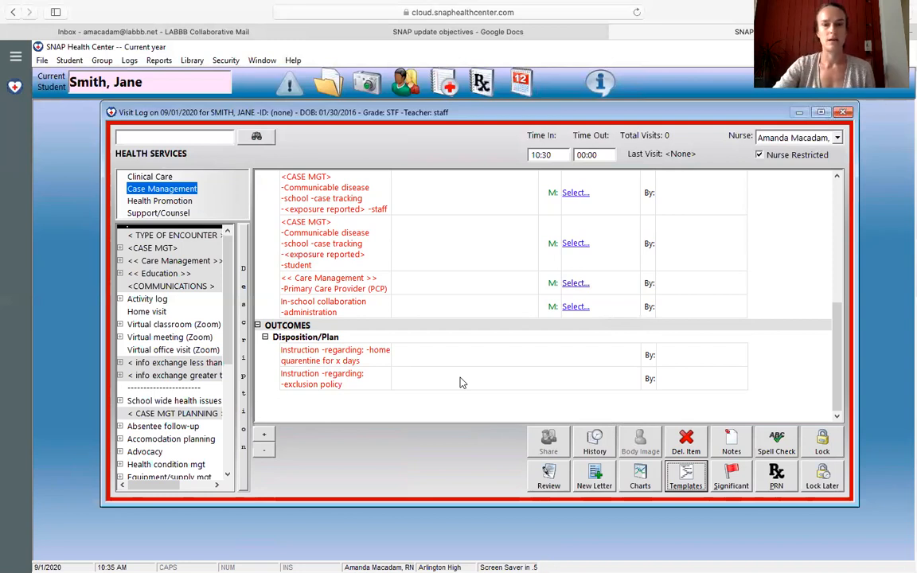
Step: Close the same-day follow-up visit log with Lock Later and delete it from the daily log
left_click(825, 474)
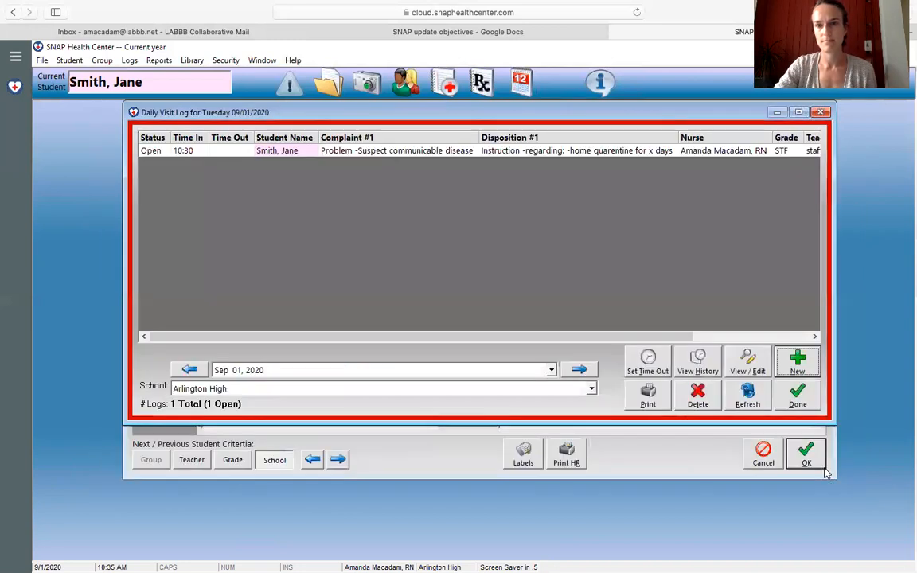
left_click(637, 151)
left_click(699, 397)
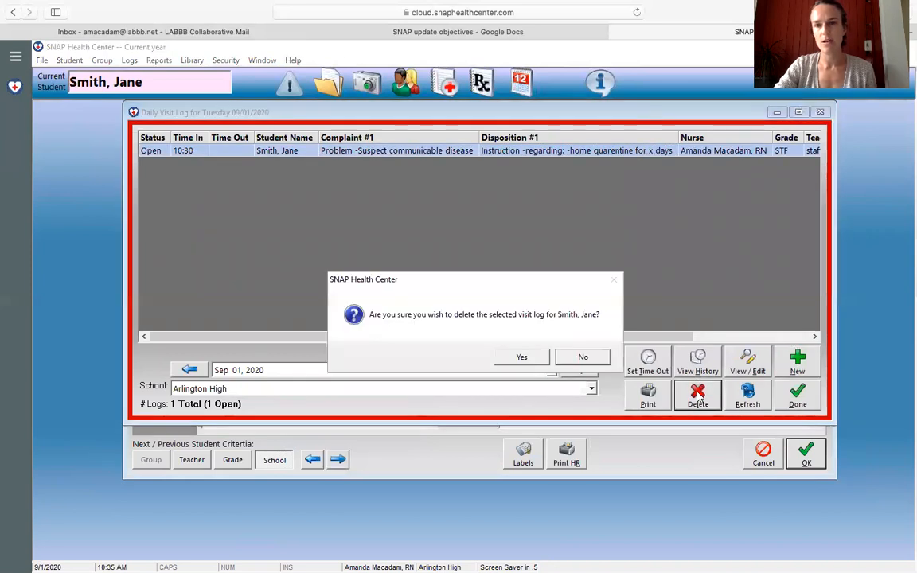
left_click(522, 357)
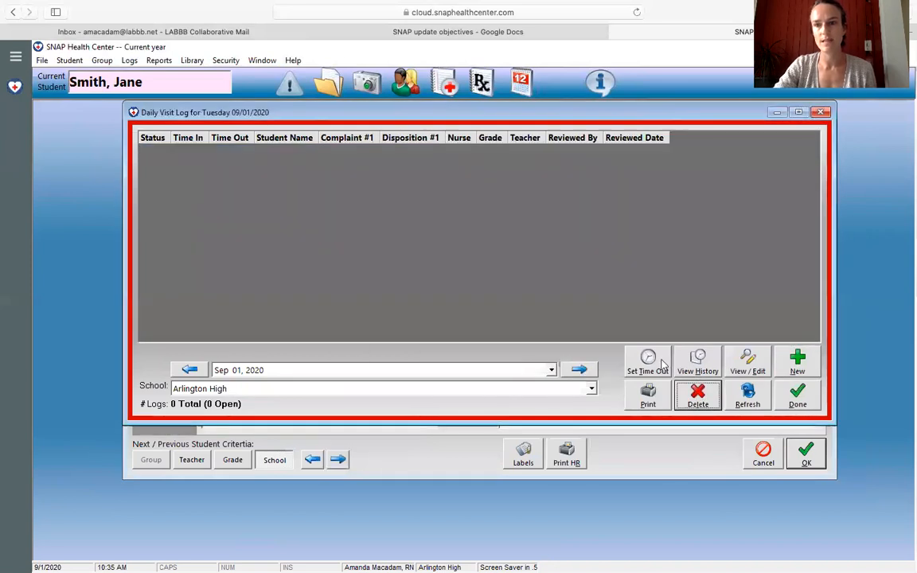
Step: Start another visit log entry for the same staff member and apply the "1- COVID Full assessment" template
left_click(797, 361)
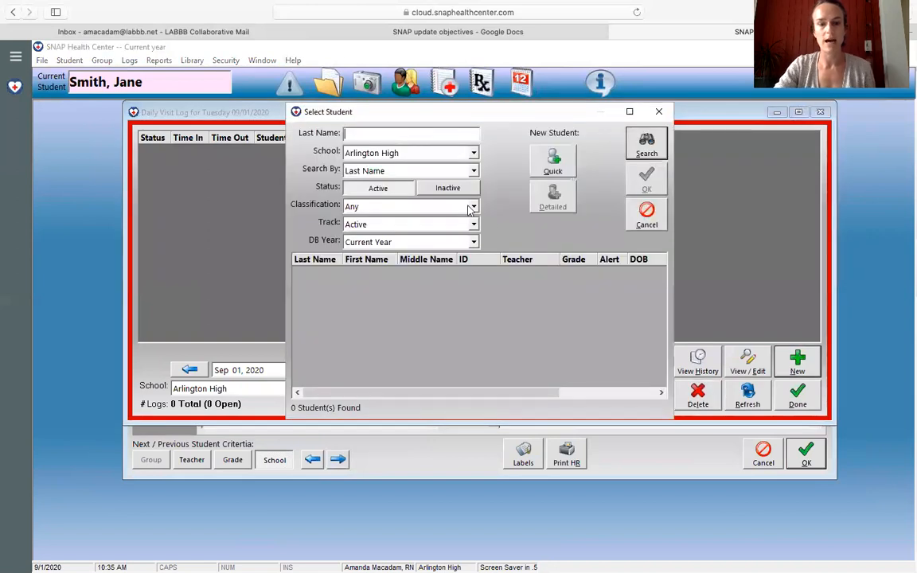
type("smith")
key("Return")
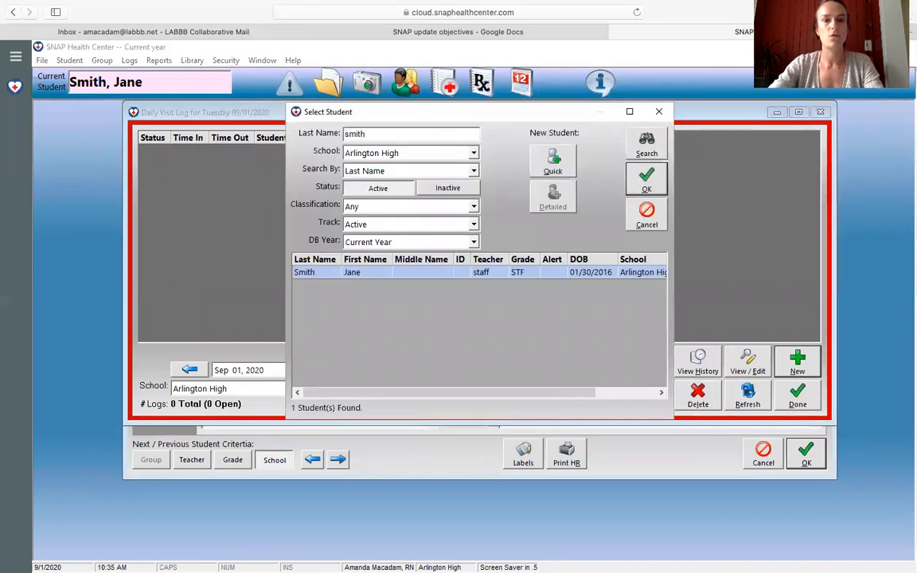
double_click(316, 272)
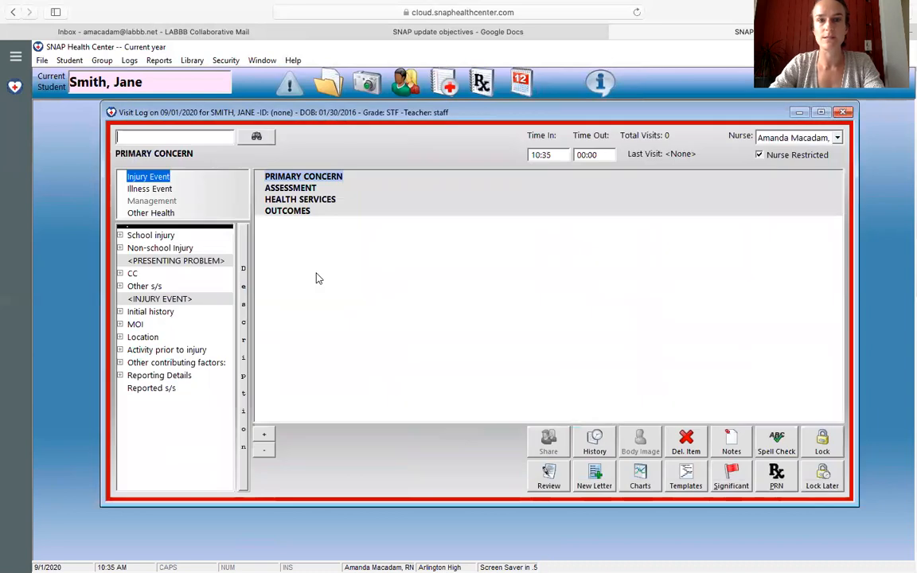
left_click(686, 477)
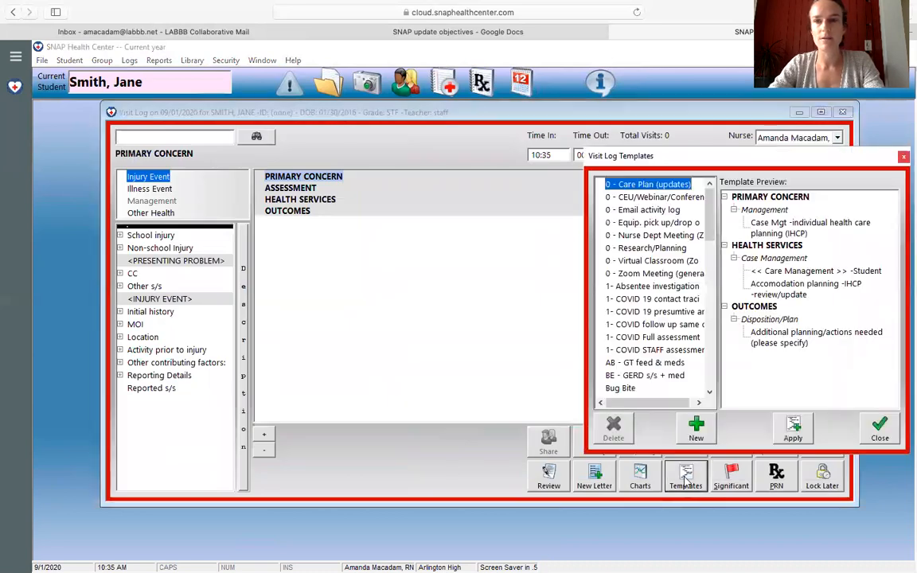
double_click(673, 337)
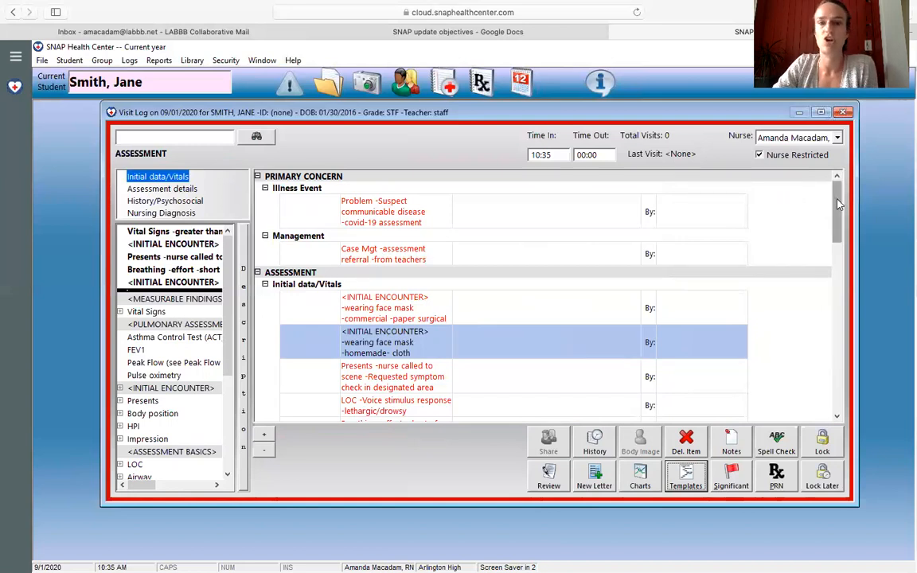
Step: Delete the "wearing face mask -commercial -paper surgical" item from the Initial data/Vitals section
scroll(837, 204, "down", 2)
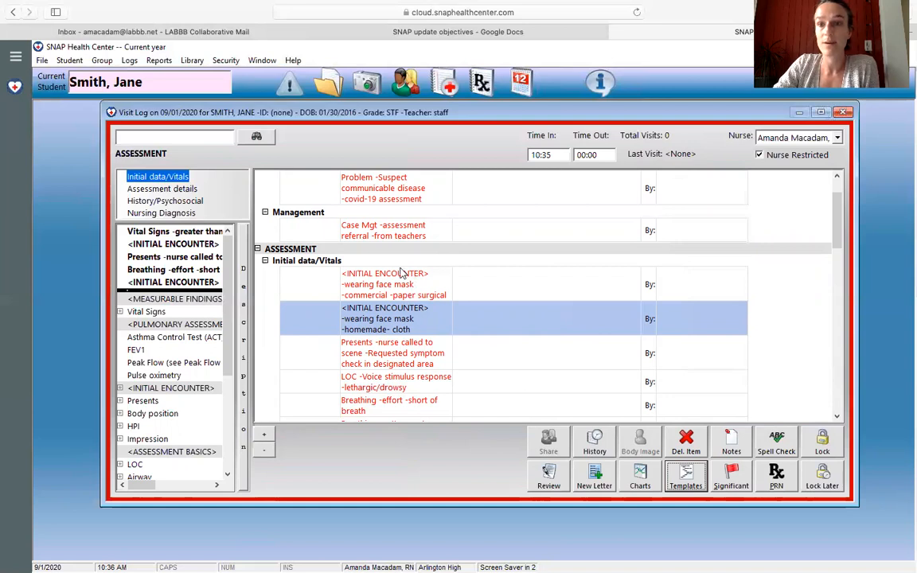
left_click(386, 286)
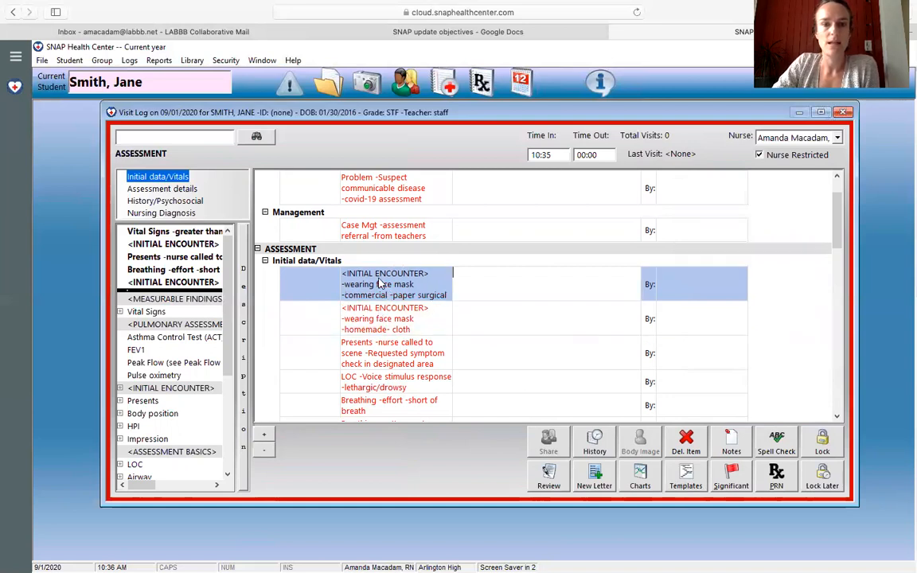
left_click(691, 450)
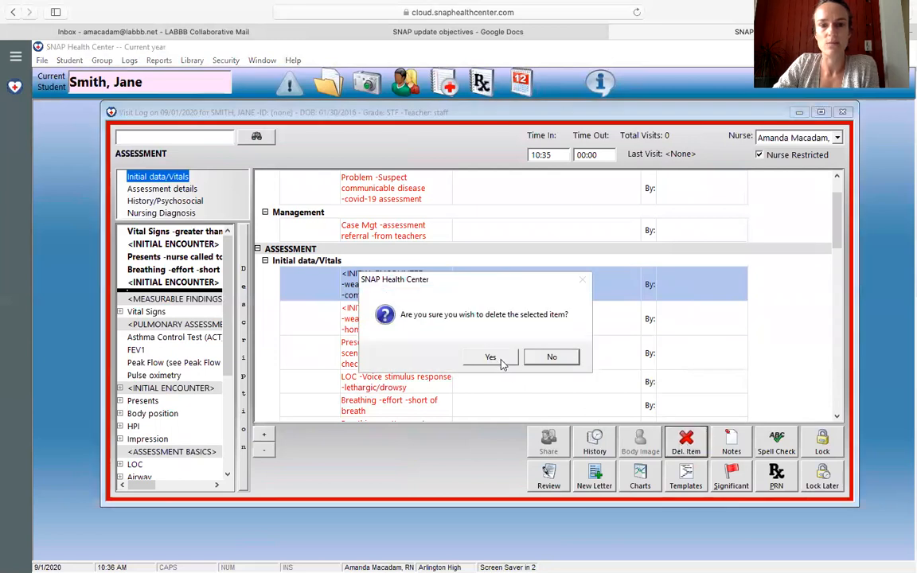
left_click(492, 357)
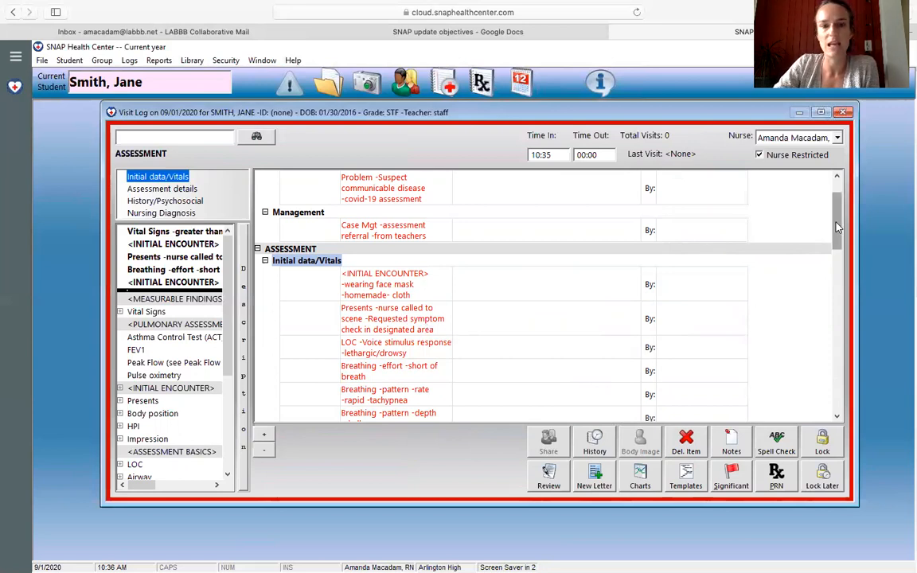
Step: Delete the "LOC -Voice stimulus response -lethargic/drowsy" item from Initial data/Vitals
left_click_drag(836, 227, 836, 247)
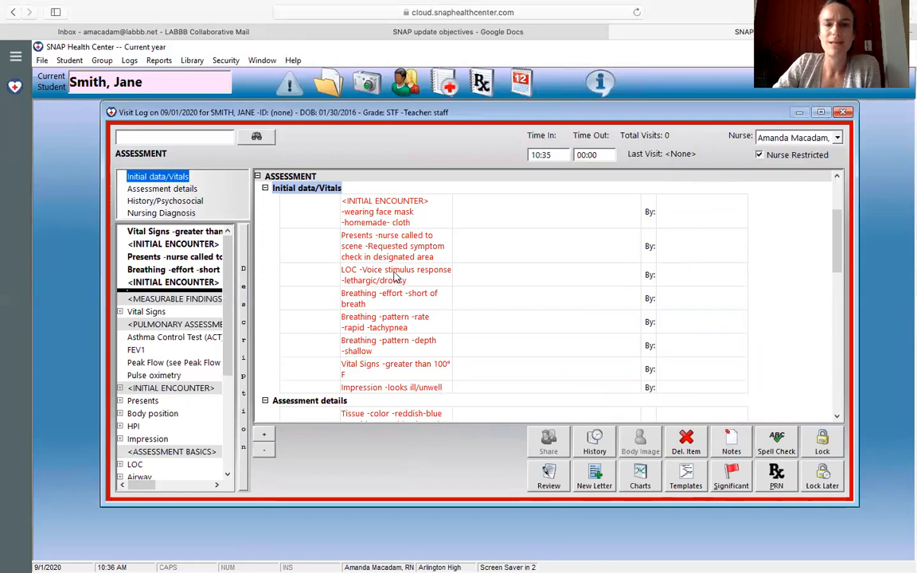
left_click(393, 273)
left_click(686, 444)
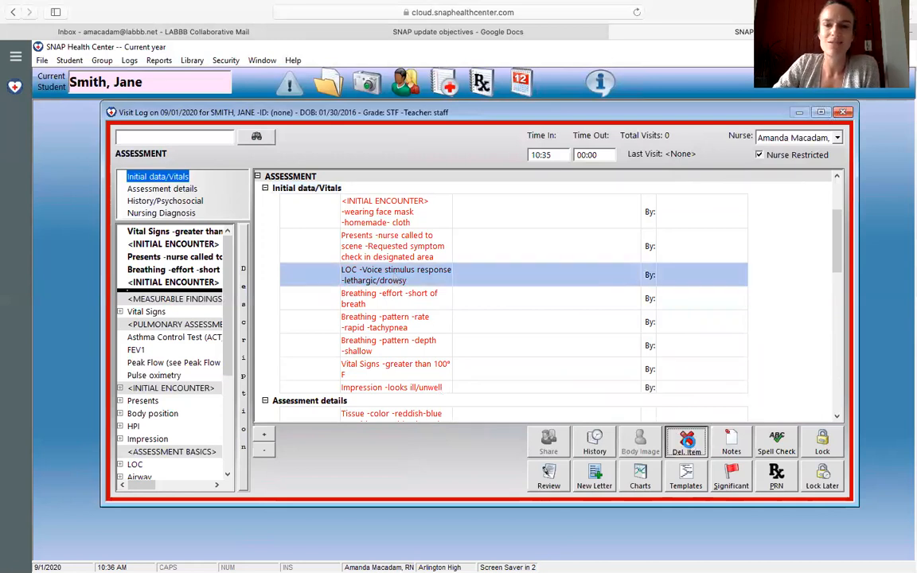
left_click(493, 360)
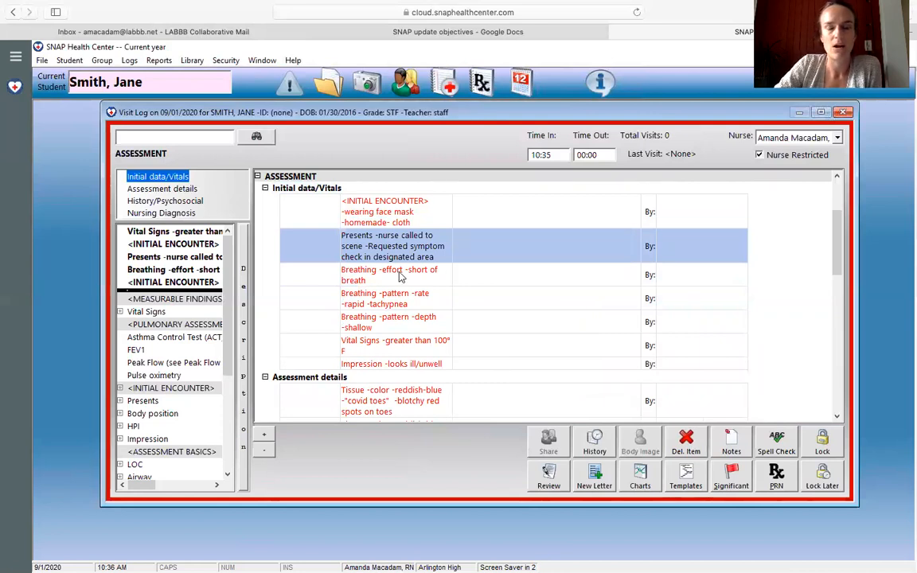
Step: Delete the three Breathing items from Initial data/Vitals: short of breath, rapid tachypnea and shallow depth
left_click(401, 275)
left_click(683, 446)
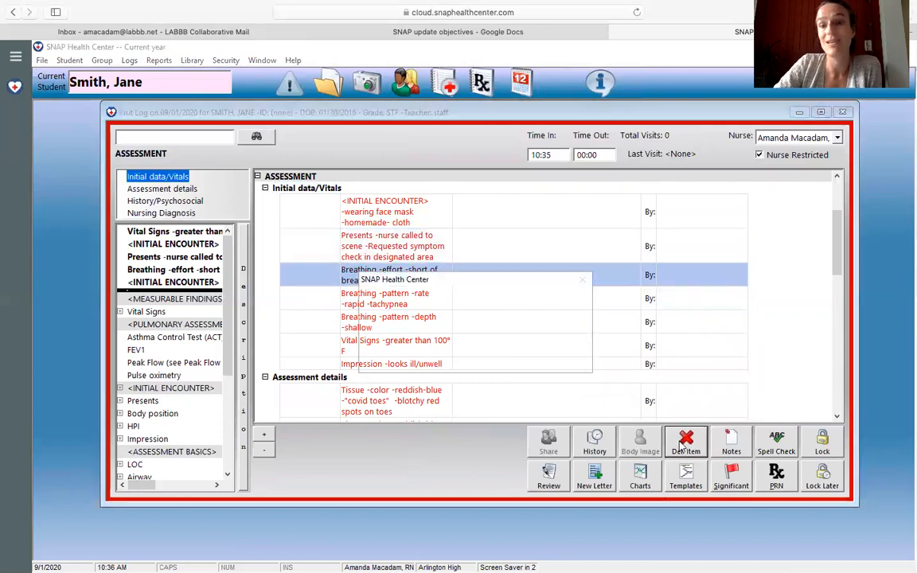
left_click(493, 359)
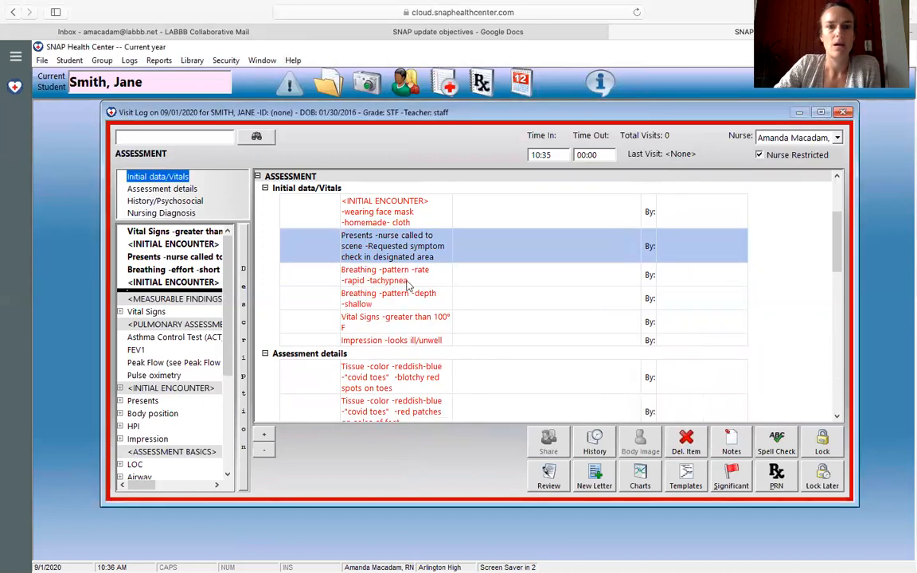
left_click(403, 279)
left_click(685, 442)
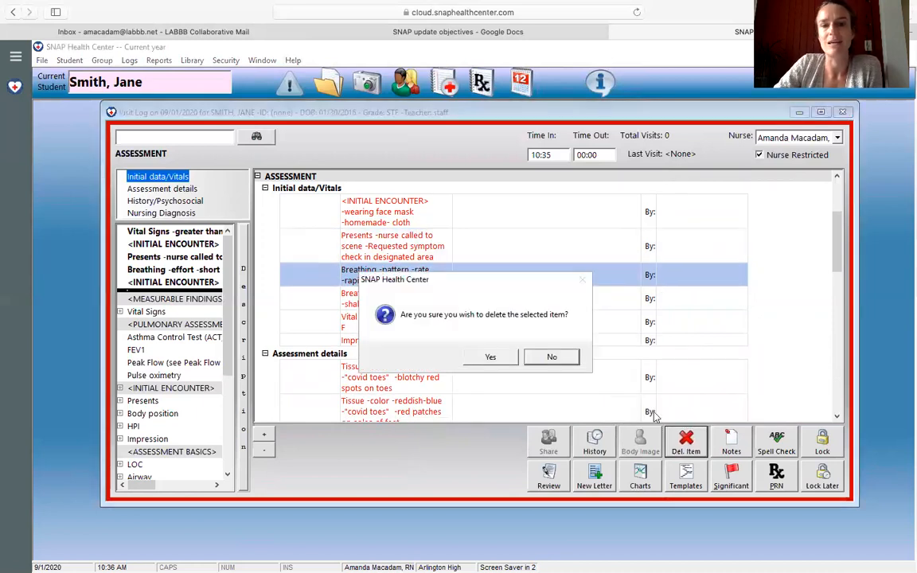
left_click(491, 356)
left_click(419, 274)
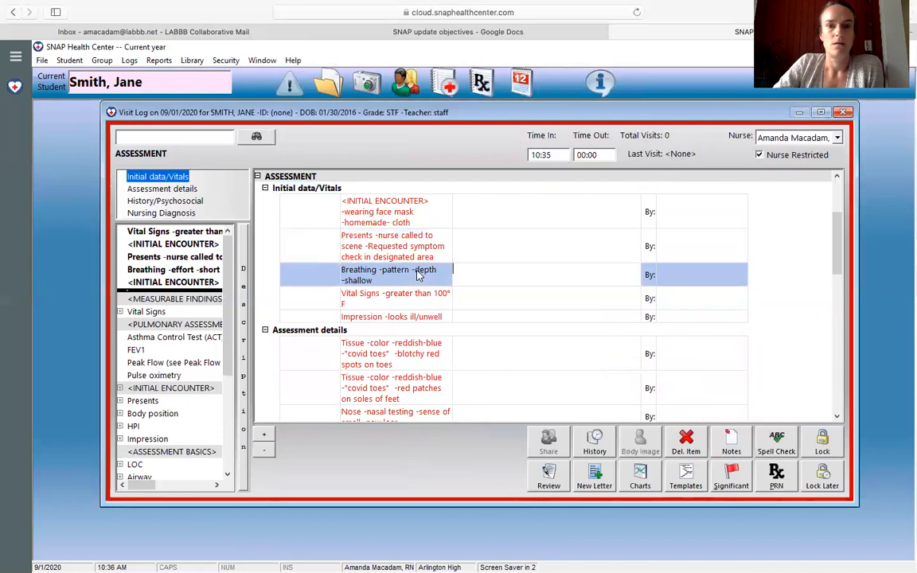
left_click(684, 441)
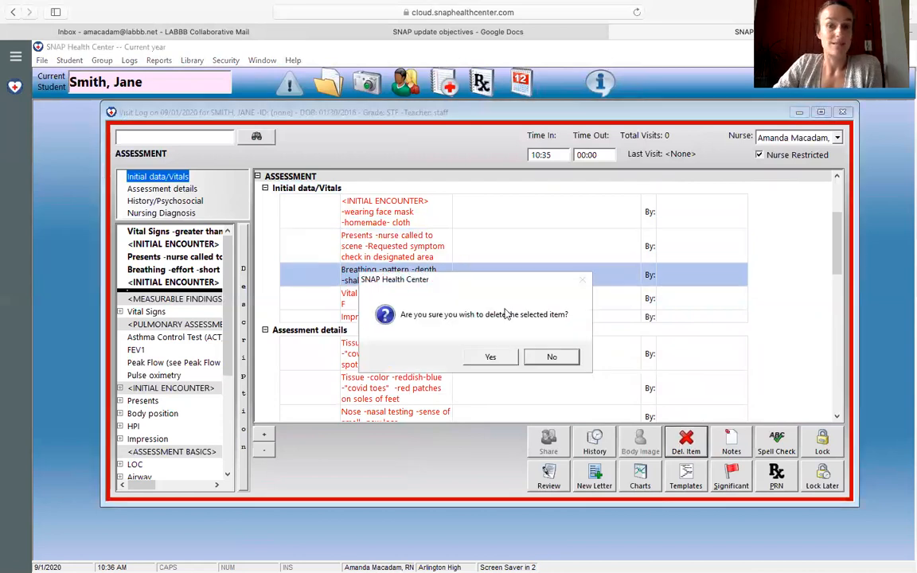
left_click(491, 356)
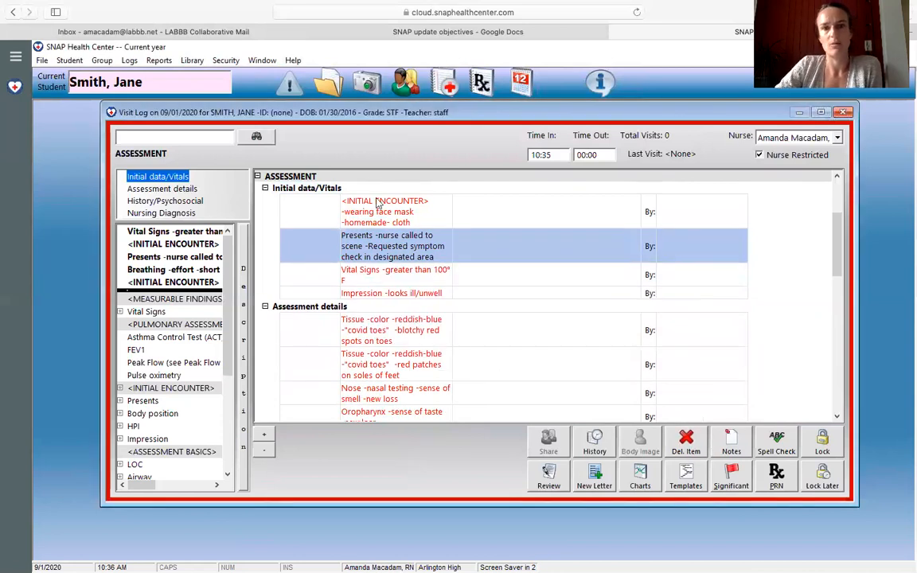
Step: Enter "101 F infrared scanner" as the note for the "Vital Signs -greater than 100° F" item
left_click(515, 271)
type("101 F infrared scanner")
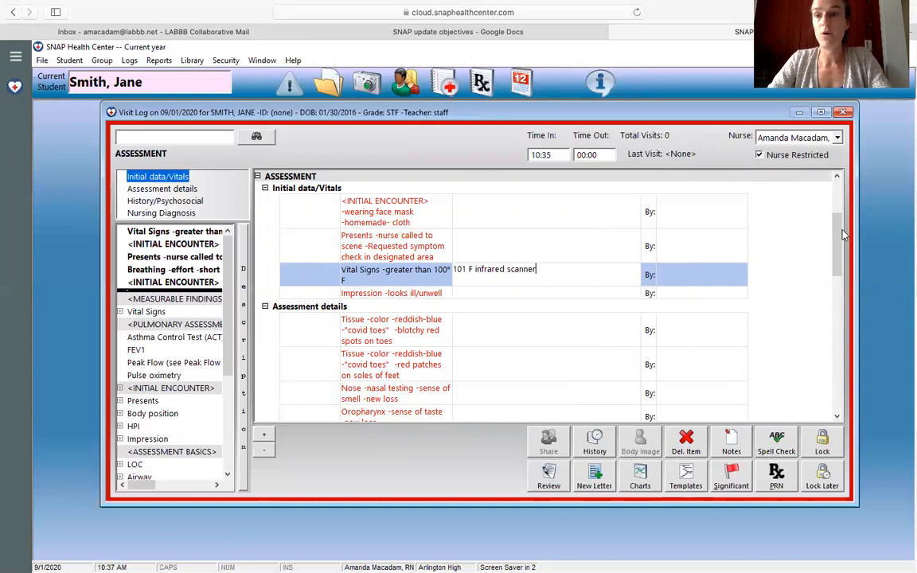
Step: Delete the two "covid toes" Tissue color items, blotchy red spots on toes and red patches on soles, from Assessment details
left_click_drag(841, 234, 841, 263)
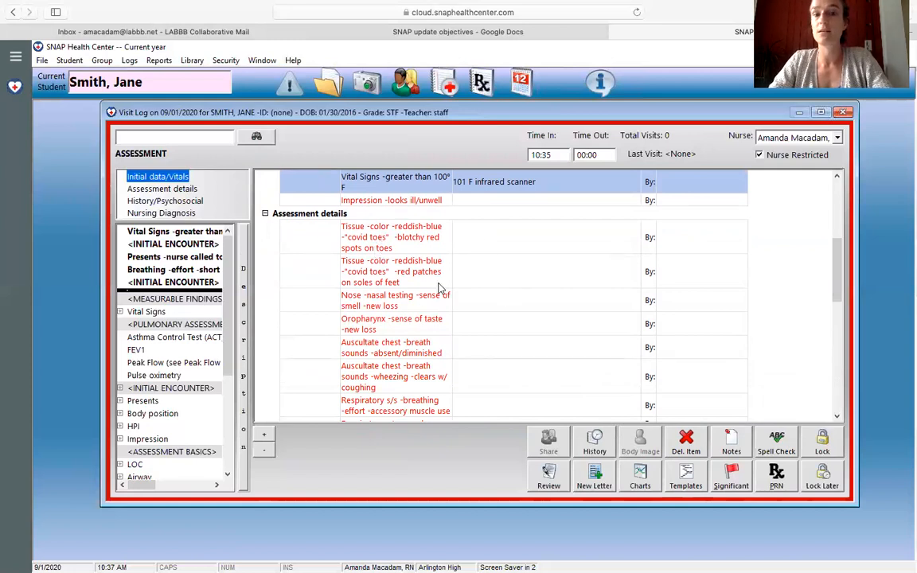
left_click(360, 210)
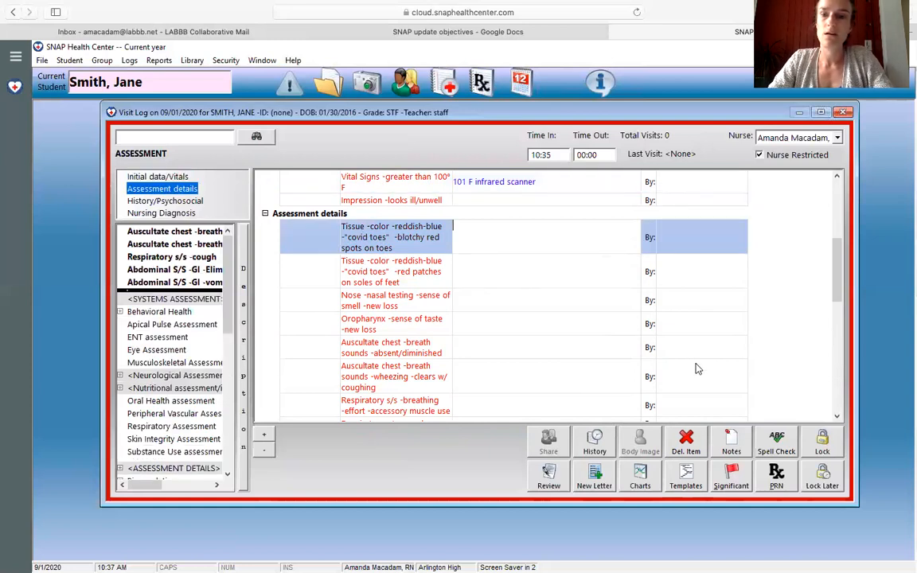
left_click(686, 443)
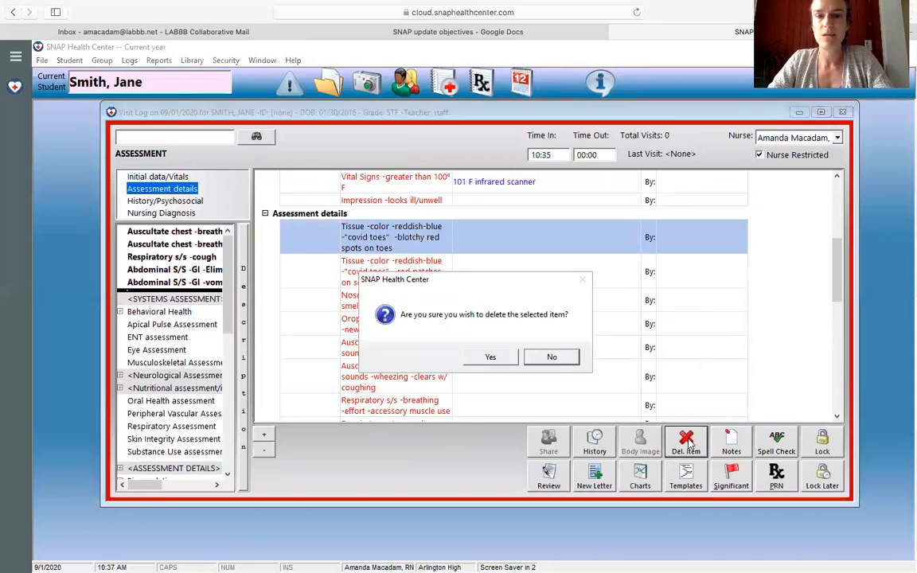
left_click(492, 358)
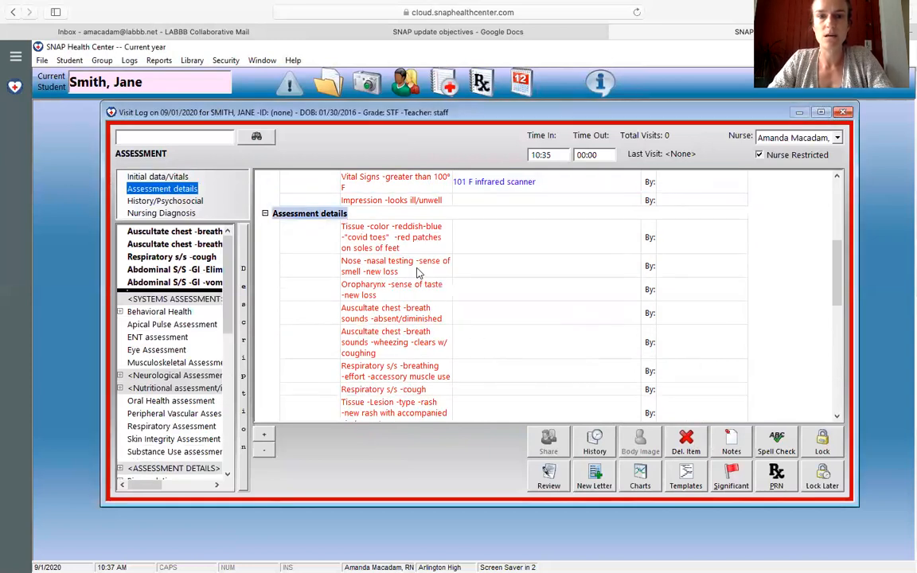
left_click(690, 448)
left_click(493, 356)
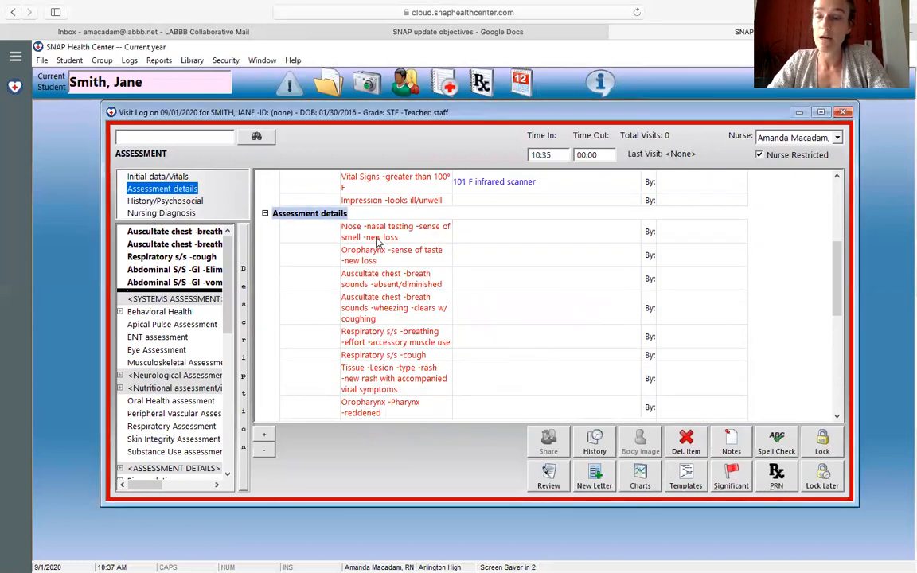
Step: Enter "Staff reports that they did not eat their favorite foods x 2 days." as the note for "Oropharynx -sense of taste -new loss"
left_click(478, 256)
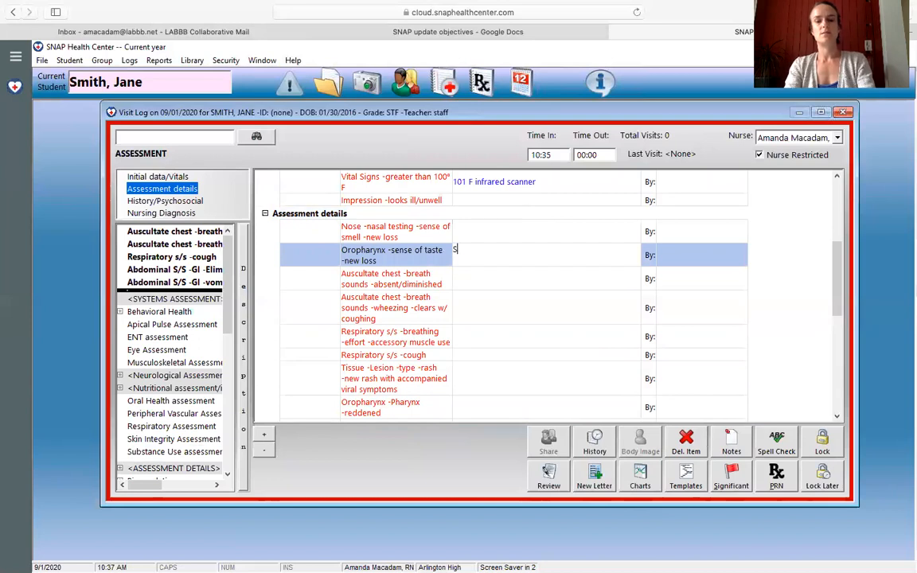
type("Staff r")
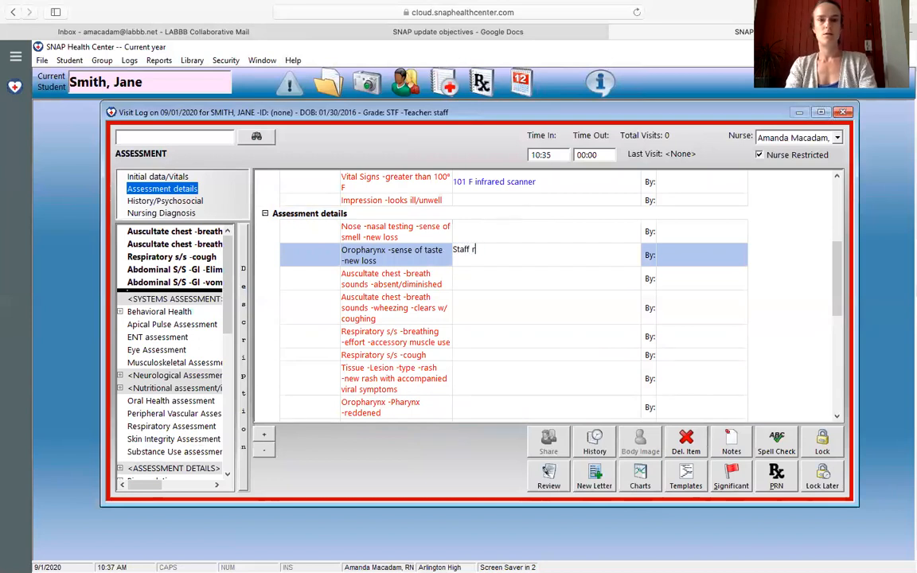
type("eports that they did")
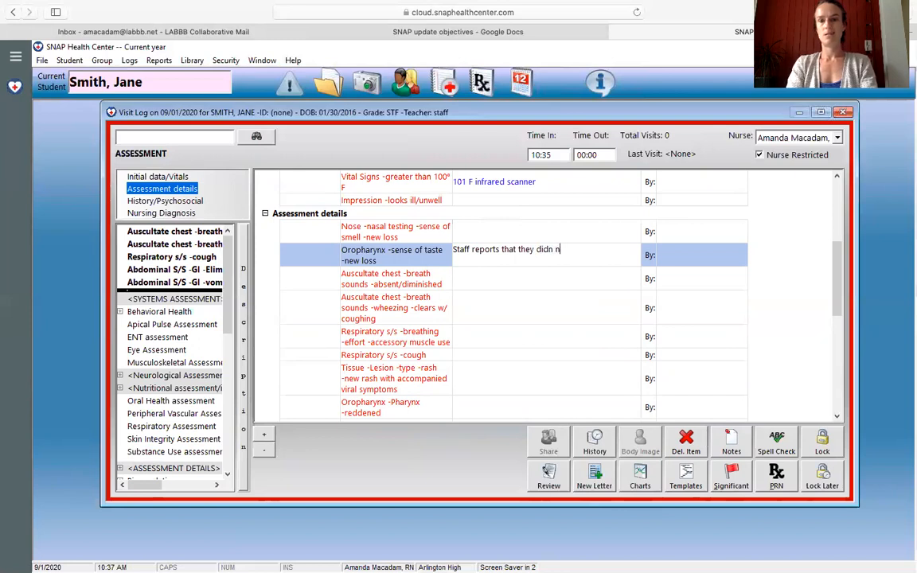
type(" not eat their favorite foods x 2 days.")
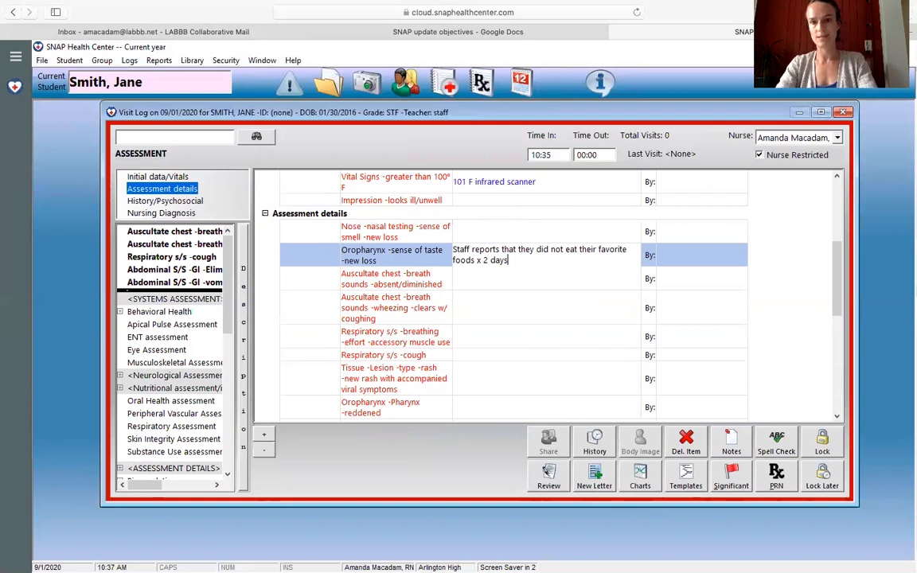
Step: Delete the "Nose -nasal testing -sense of smell -new loss" item from Assessment details
left_click(410, 228)
left_click(688, 440)
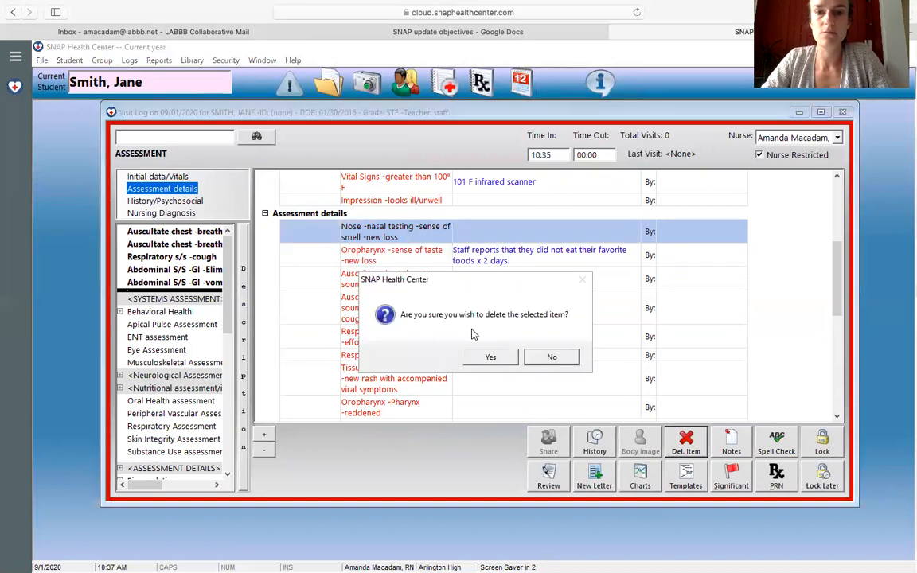
left_click(490, 357)
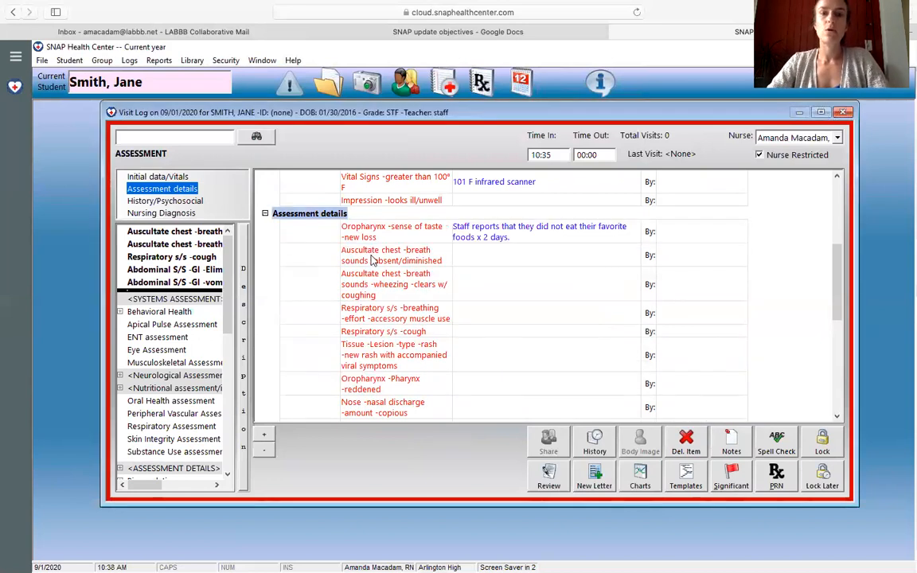
Step: Delete the "Respiratory s/s -breathing -effort -accessory muscle use" item from Assessment details
left_click(398, 314)
key("Delete")
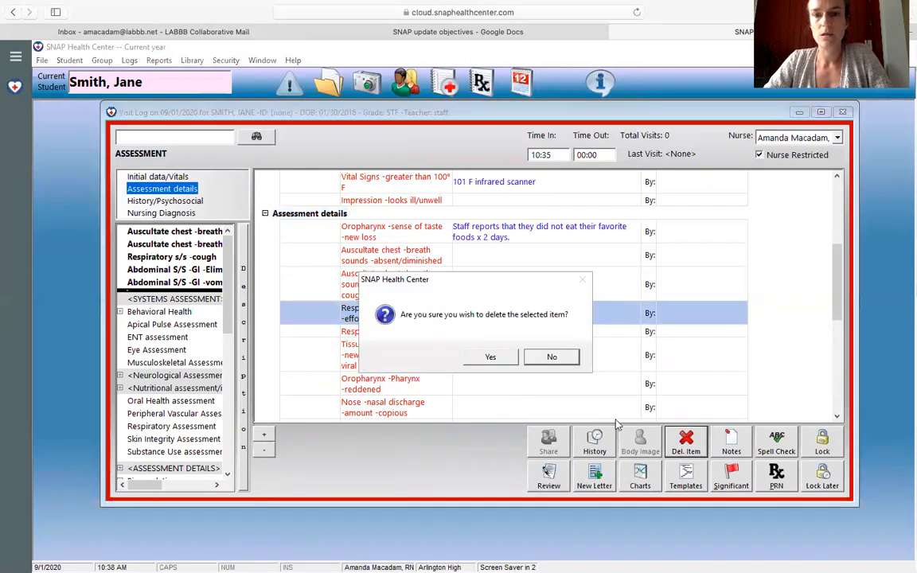
left_click(549, 359)
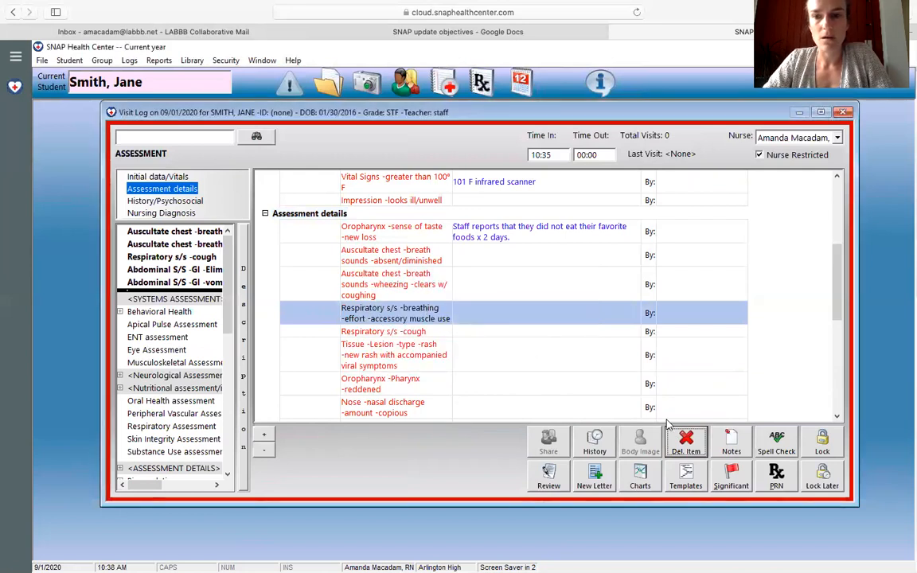
key("Delete")
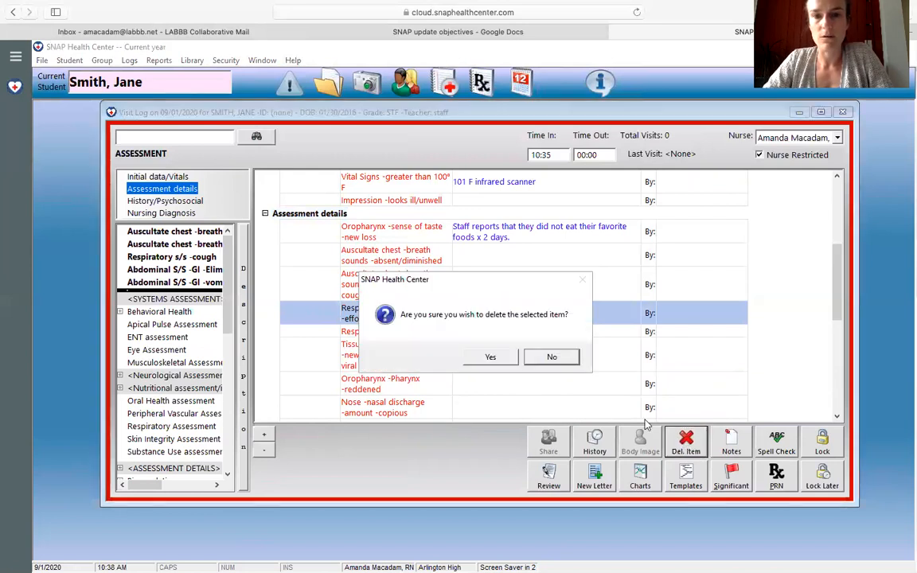
left_click(490, 357)
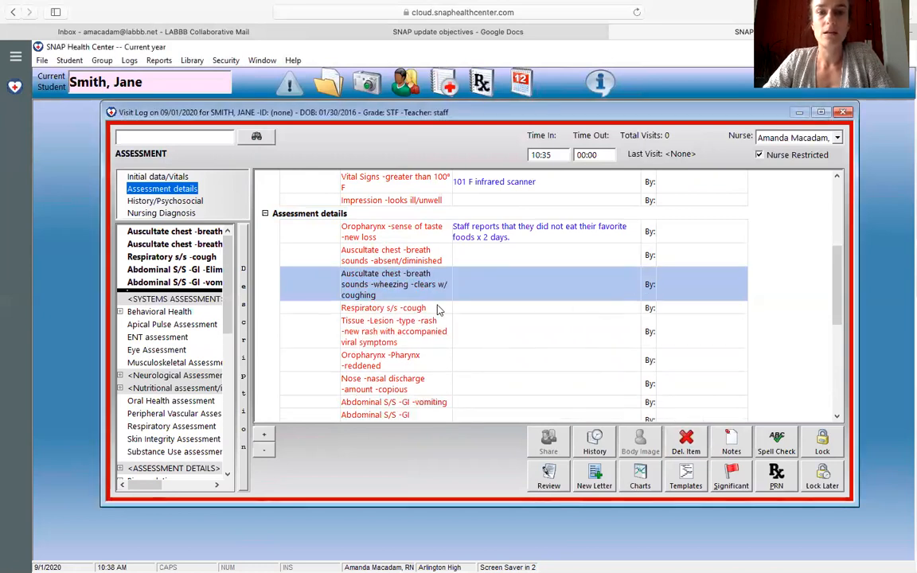
Step: Enter "non prod" as the note for the cough item and "rash on trunk" for the new rash item
left_click(480, 308)
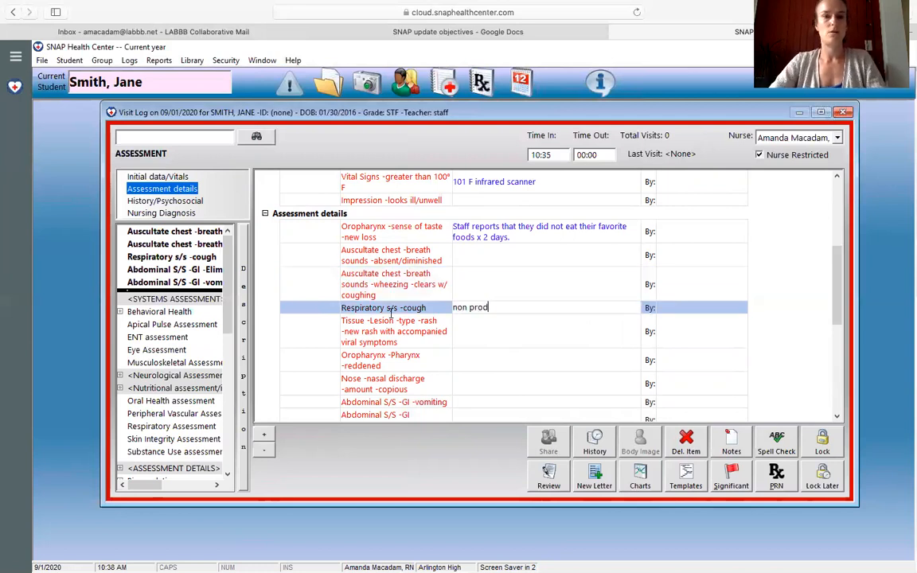
left_click(487, 331)
type("trunk")
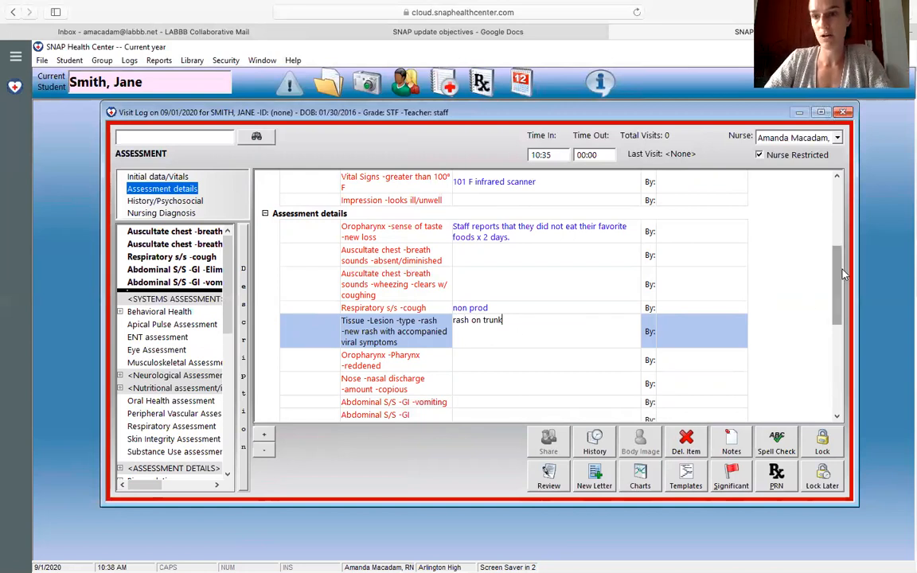
Step: Delete the "Nose -nasal discharge -amount -copious" and "Abdominal S/S -GI -vomiting" items from Assessment details
left_click_drag(840, 272, 847, 311)
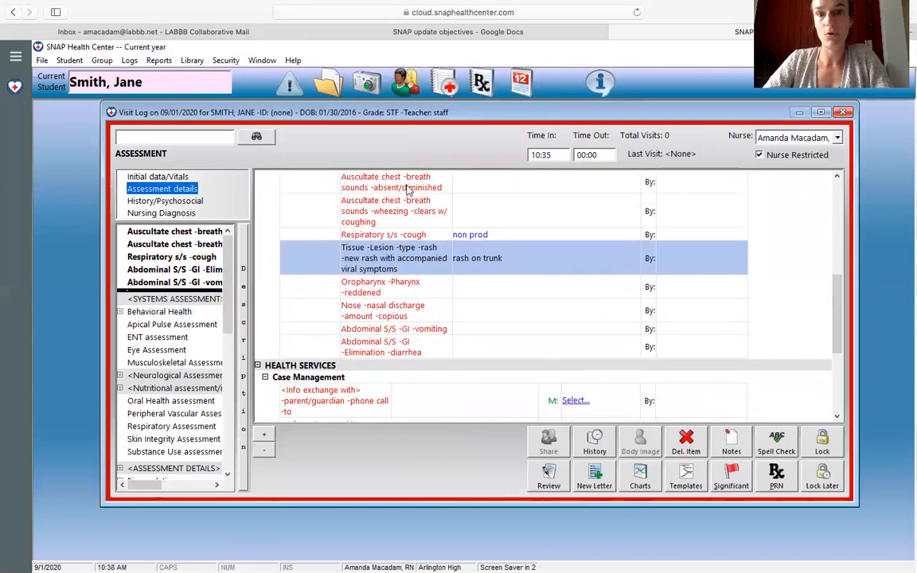
left_click(391, 315)
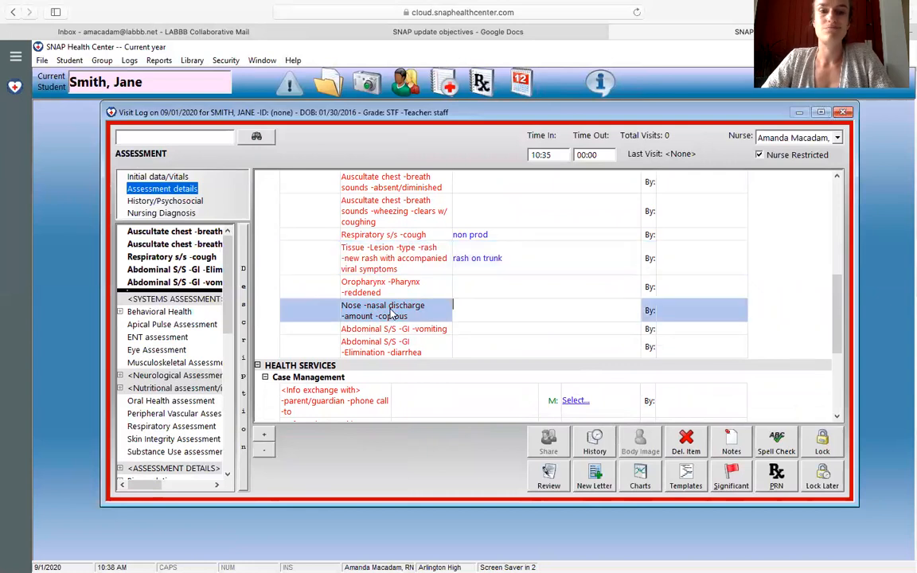
left_click(693, 439)
left_click(455, 321)
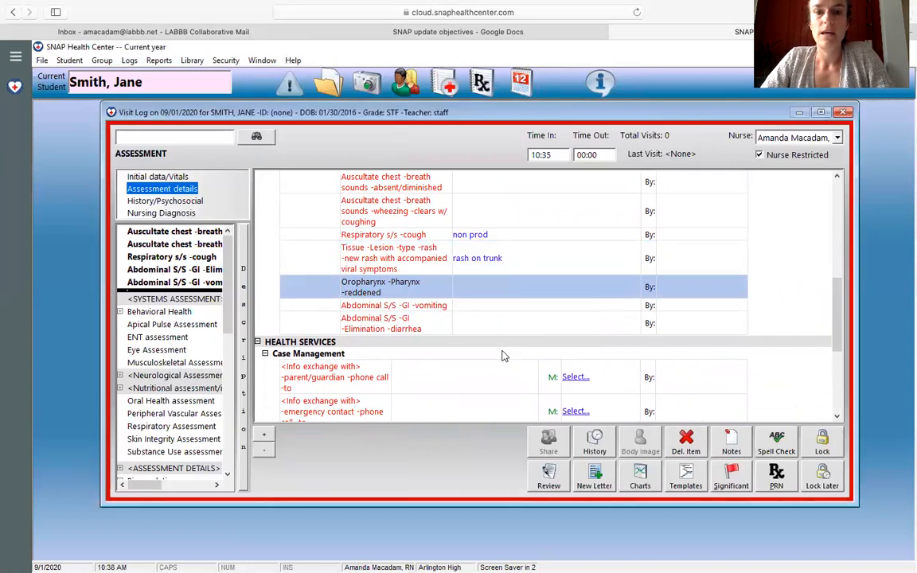
left_click(434, 309)
left_click(686, 444)
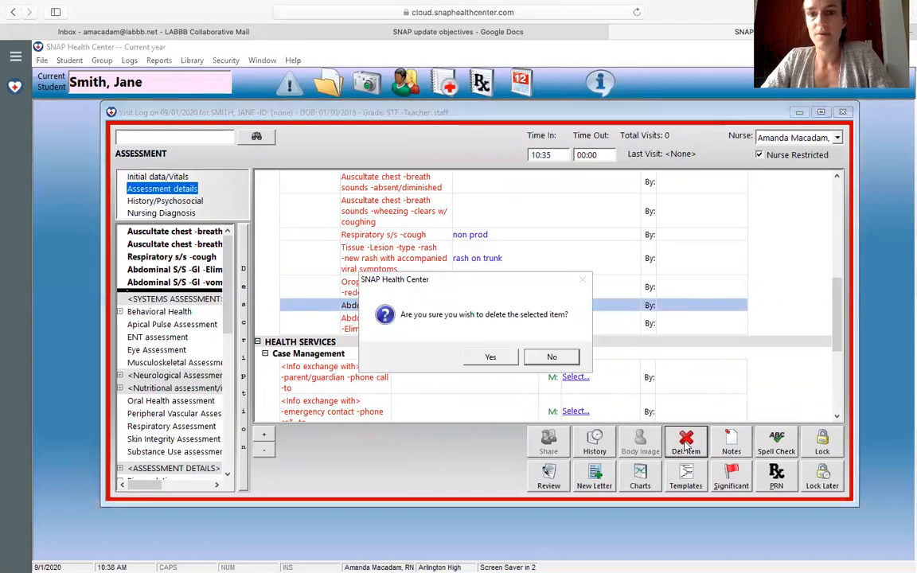
left_click(490, 356)
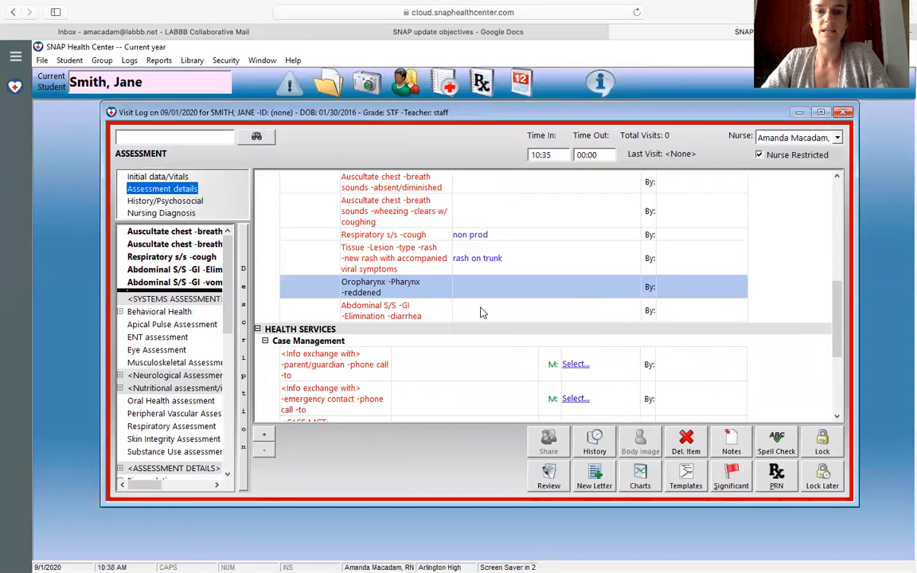
Step: Enter "staff reports loose stools x3 today" as the note for the "Abdominal S/S -GI -Elimination -diarrhea" item
left_click(480, 310)
type("staff r")
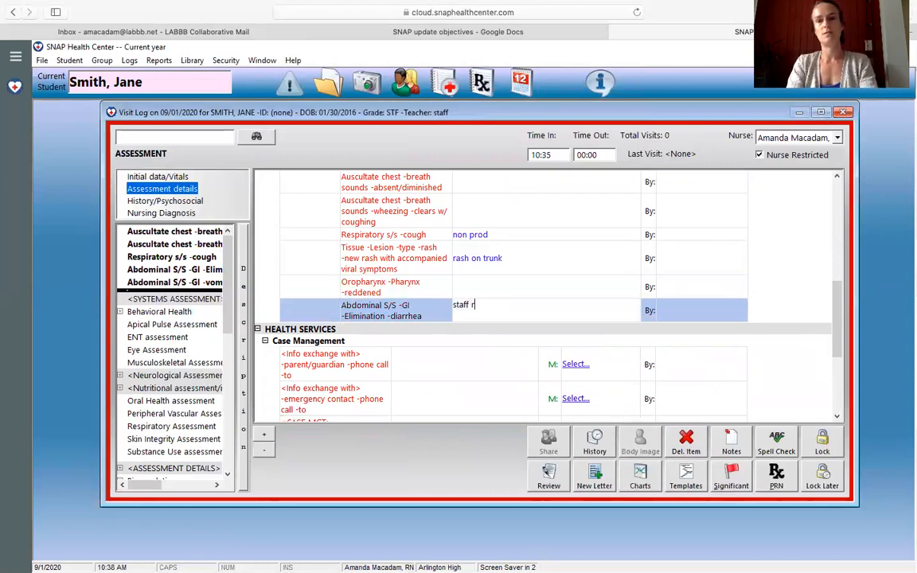
type("eports loose stools")
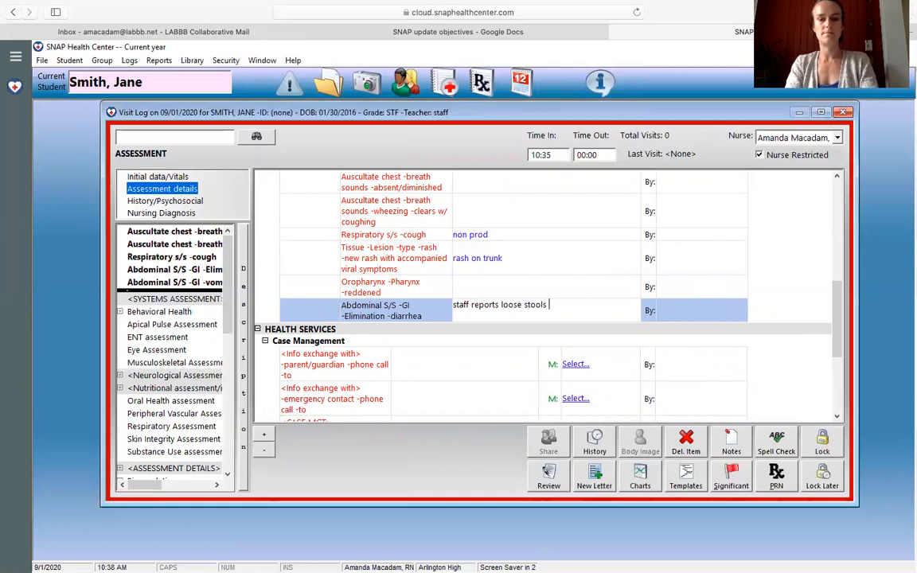
type(" x3 today")
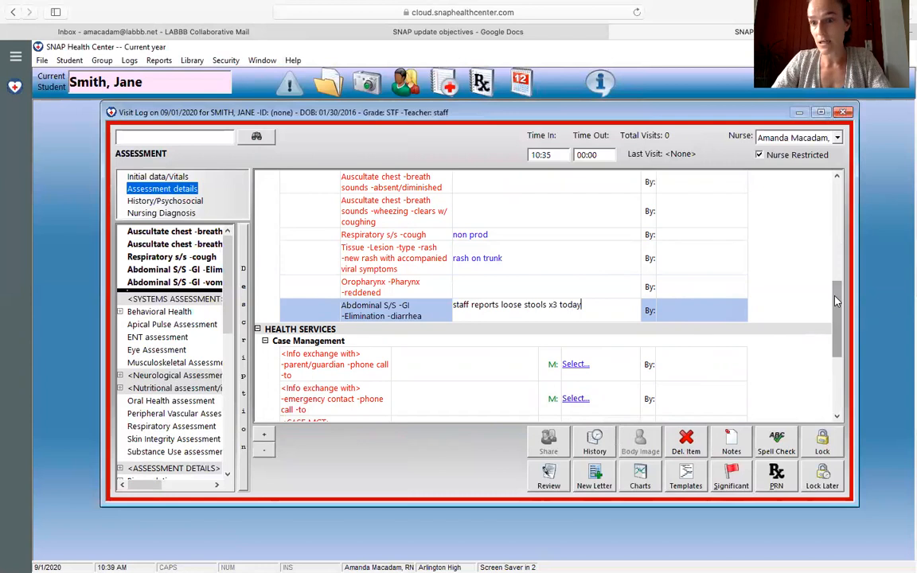
Step: Delete the emergency contact phone call and the Interagency collaboration public health clinic items from Case Management
scroll(840, 301, "down", 3)
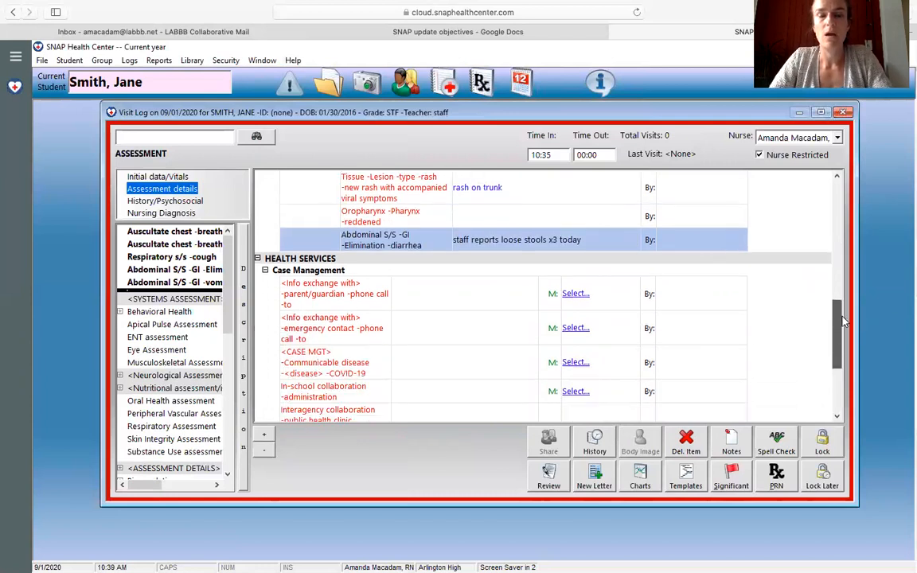
left_click(334, 328)
left_click(689, 444)
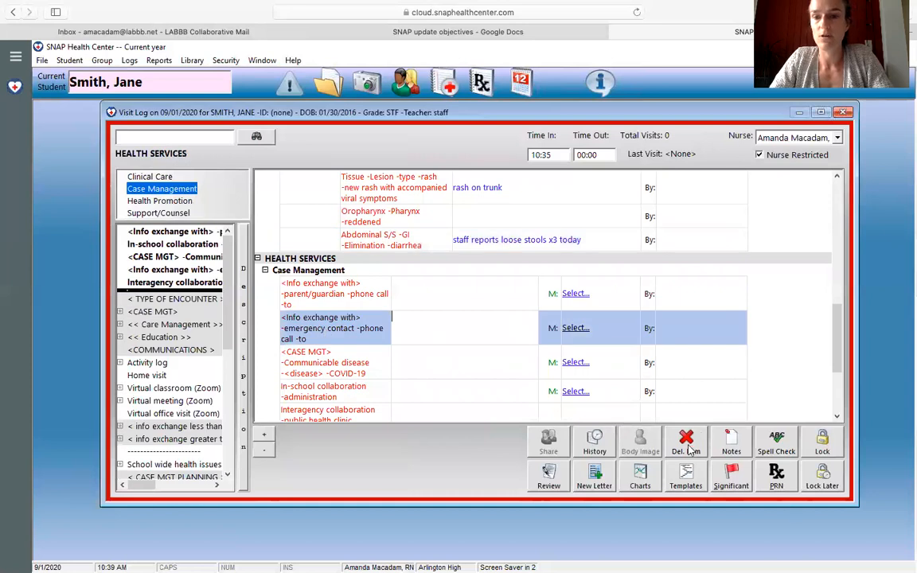
left_click(489, 356)
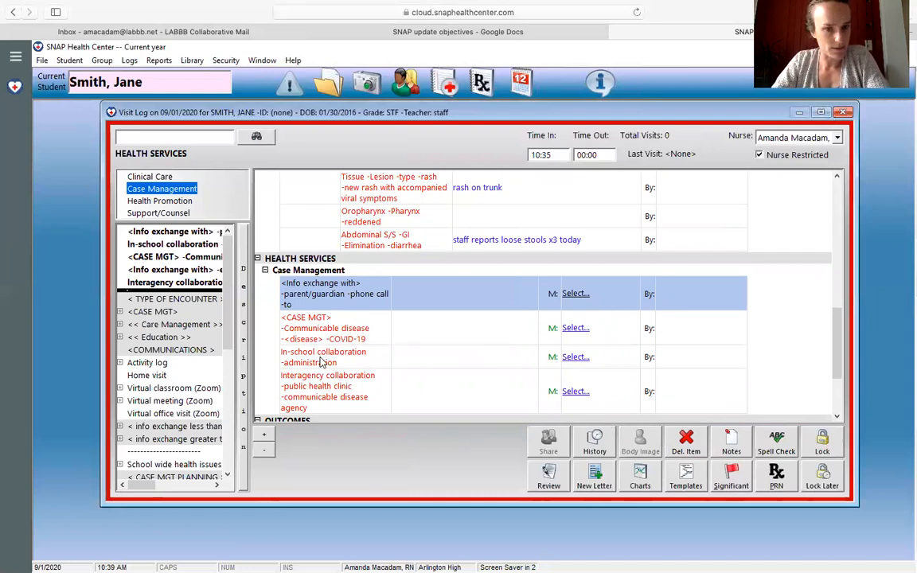
left_click(333, 390)
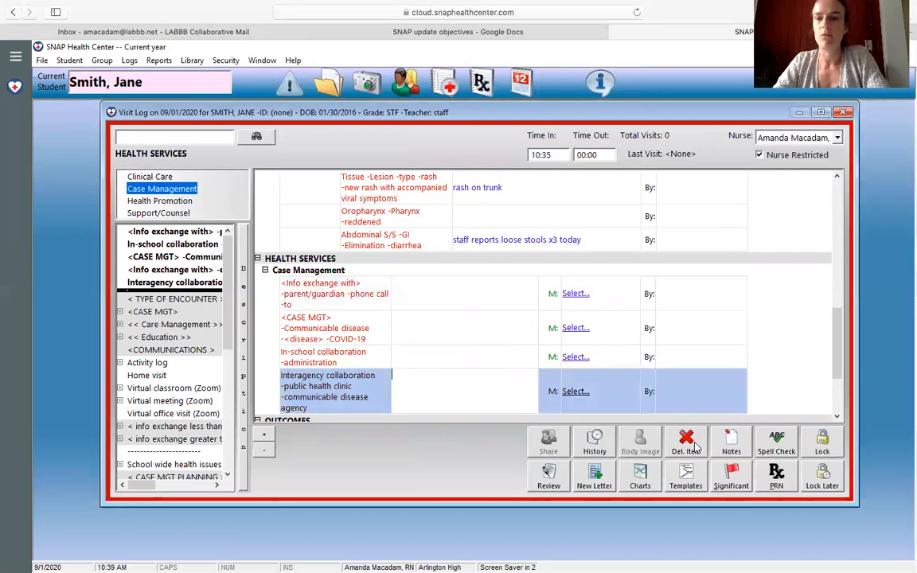
left_click(691, 446)
left_click(491, 358)
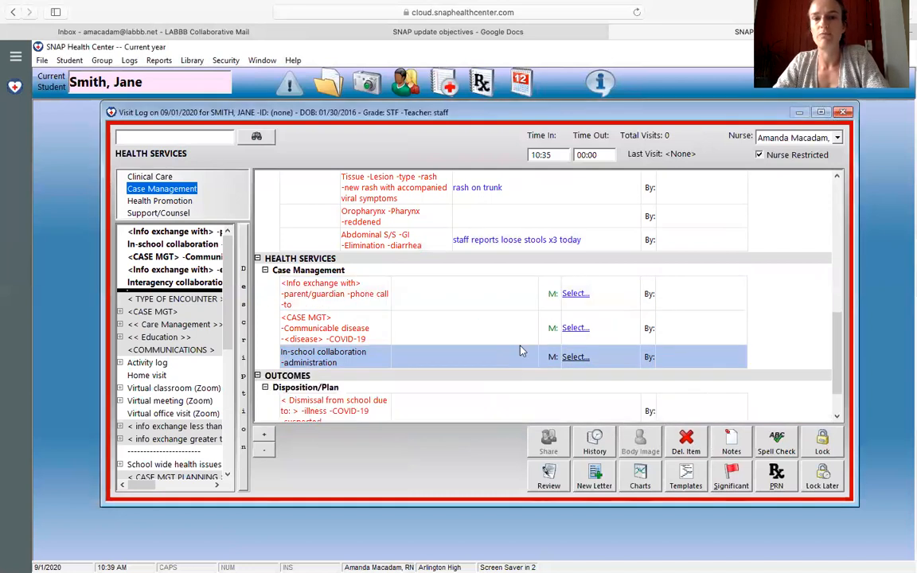
Step: Close the visit for later completion and delete its 10:35 open entry from the Daily Visit Log for Sep 01, 2020
scroll(835, 332, "down", 1)
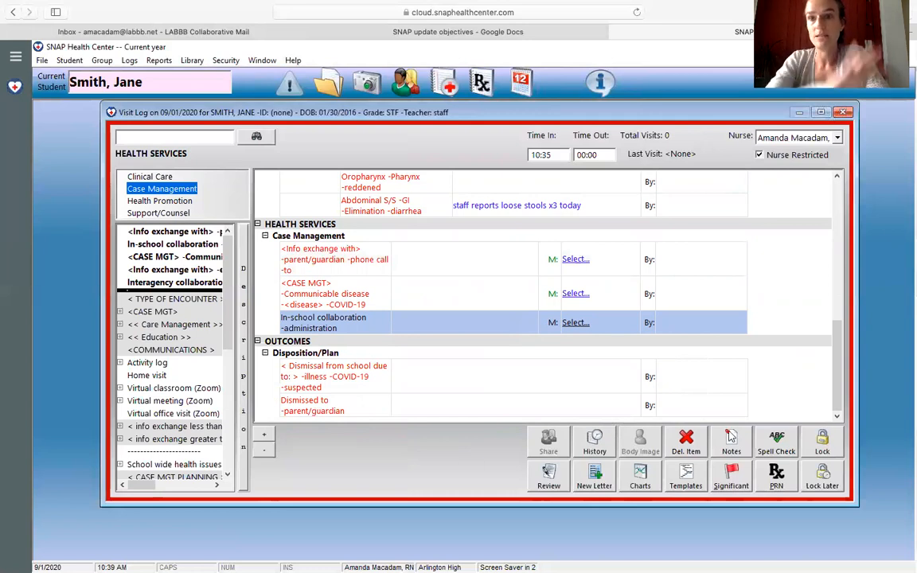
left_click(825, 478)
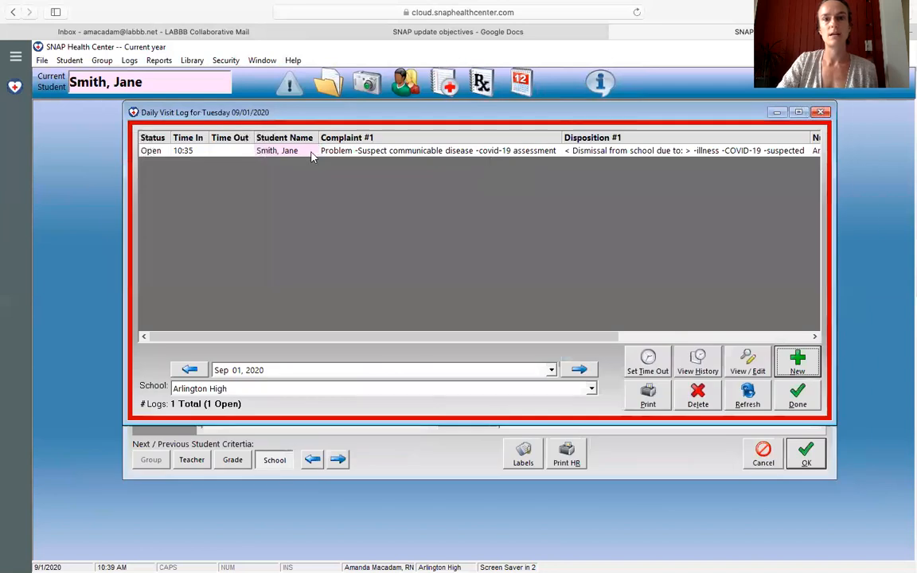
left_click(316, 151)
left_click(698, 396)
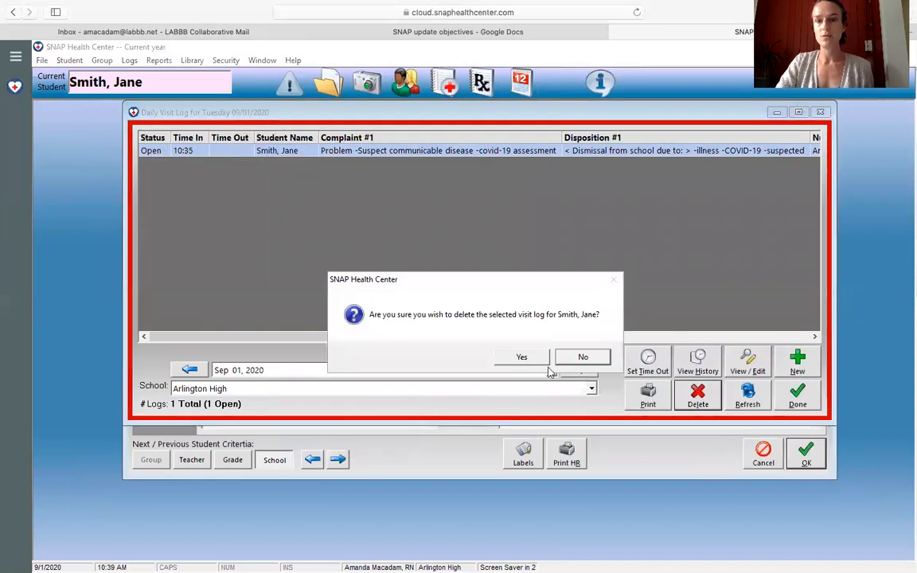
left_click(524, 359)
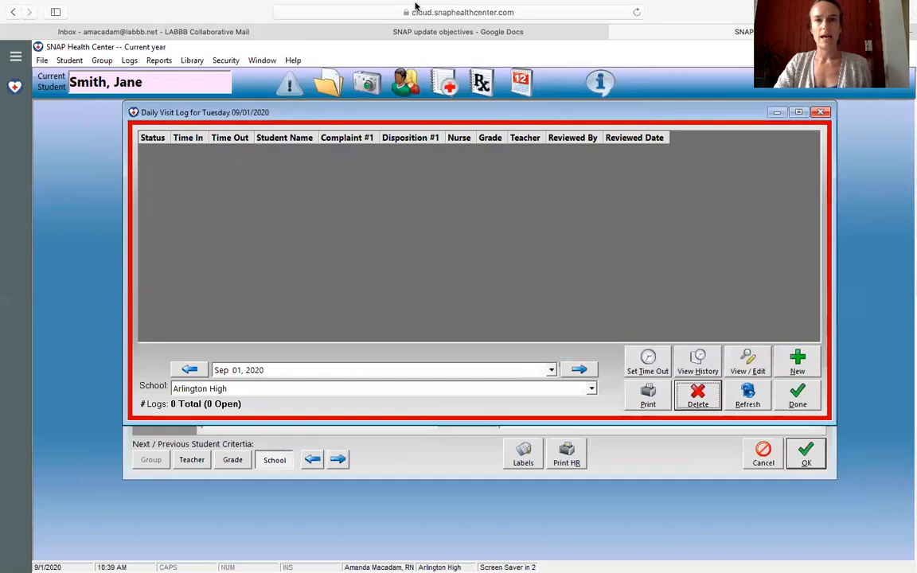
Step: Switch to the "SNAP update objectives" document in Google Docs
left_click(466, 47)
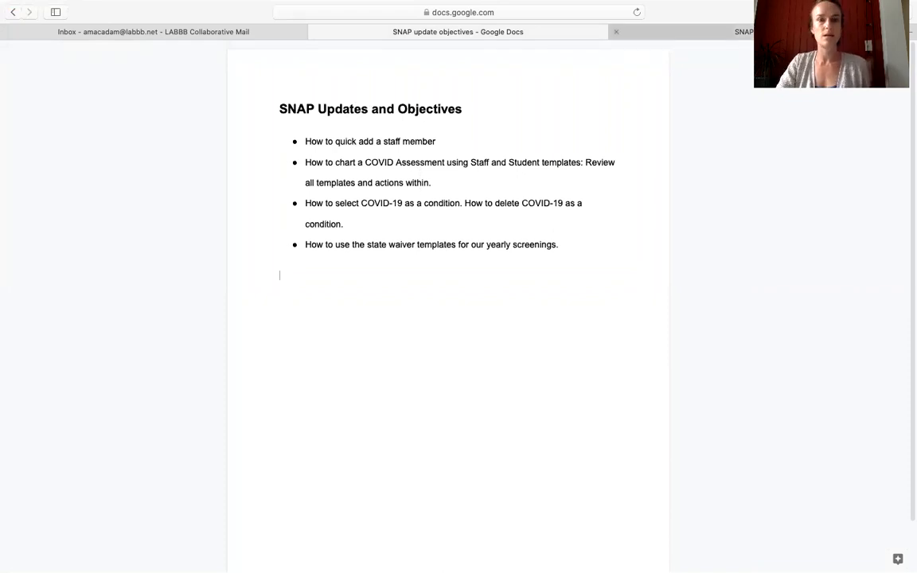
Step: Switch to SNAP Health Center and open the conditions and alerts in the current staff member's record
left_click(676, 32)
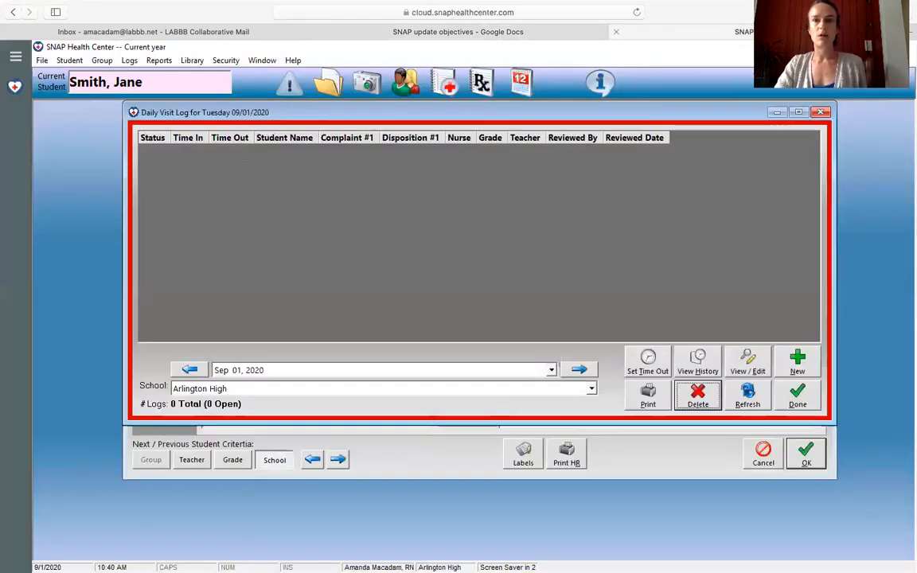
left_click(404, 88)
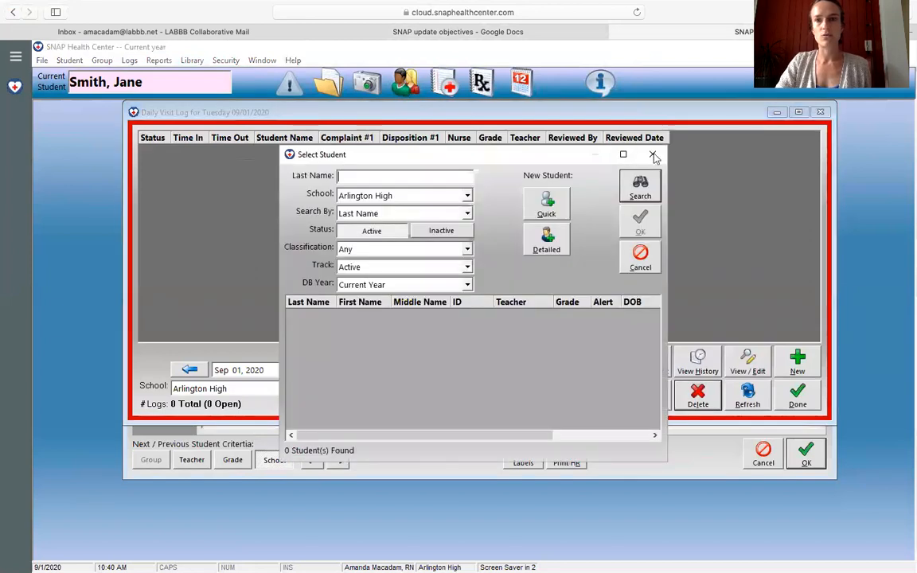
left_click(652, 156)
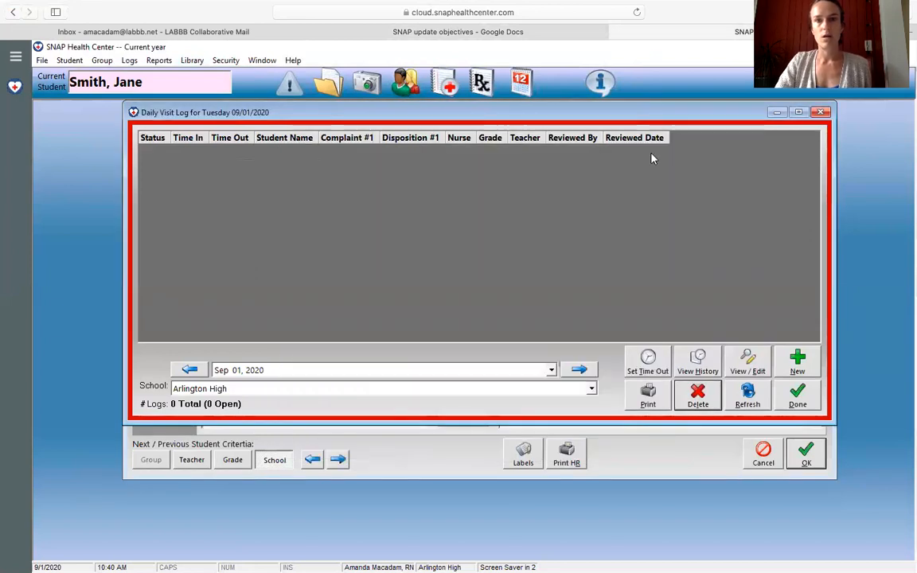
left_click(335, 84)
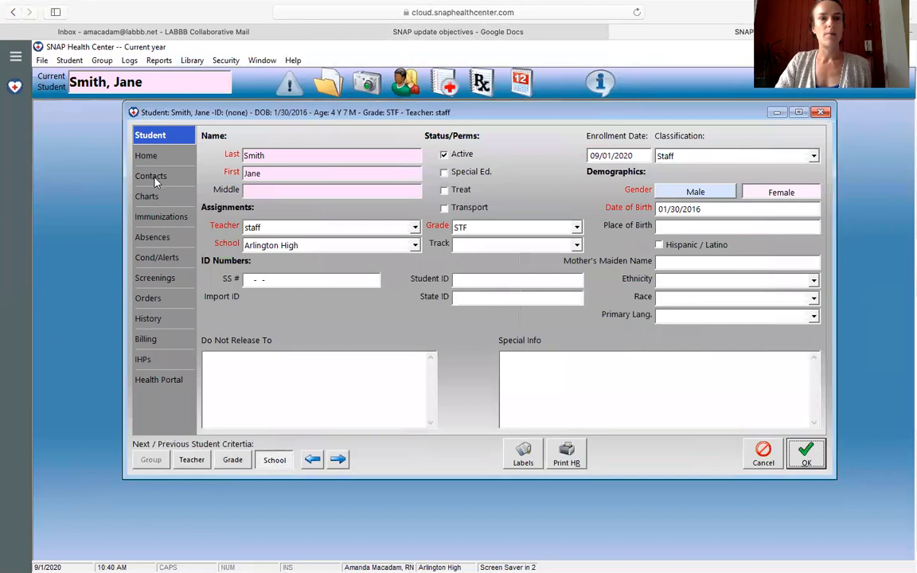
left_click(157, 258)
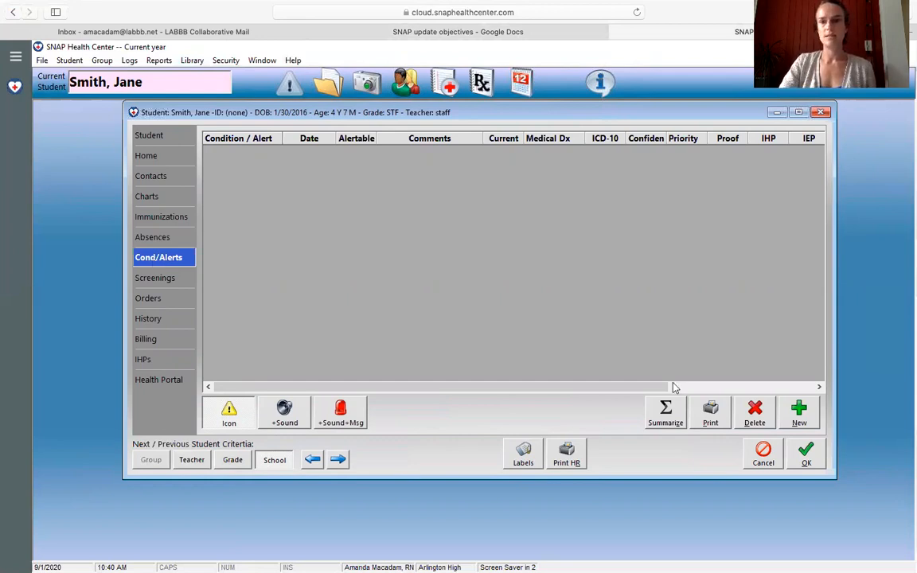
Step: Add the condition "Communicable Disease-COVID-19 + diagnosis" to the staff member's record and save it
left_click(799, 413)
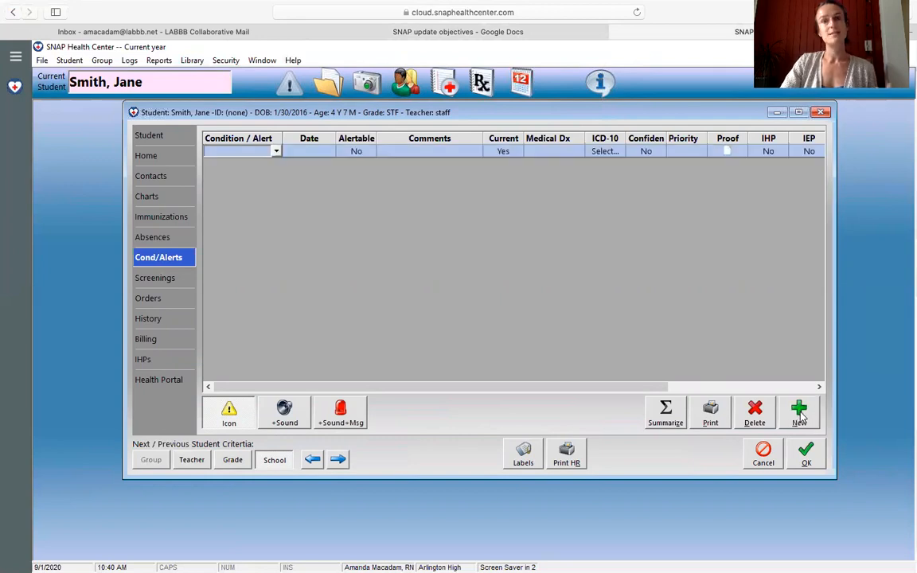
left_click(276, 153)
type("Communicable")
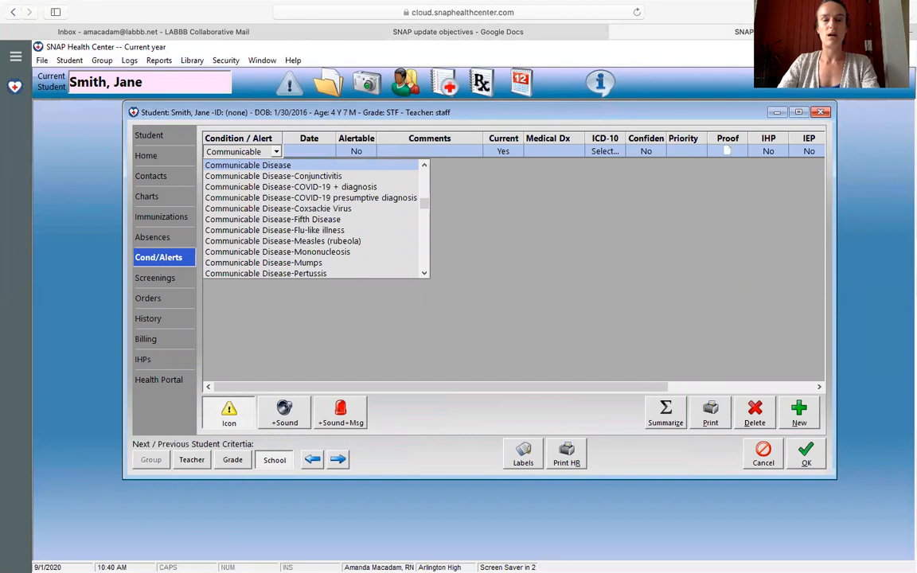
key("Down")
key("Down")
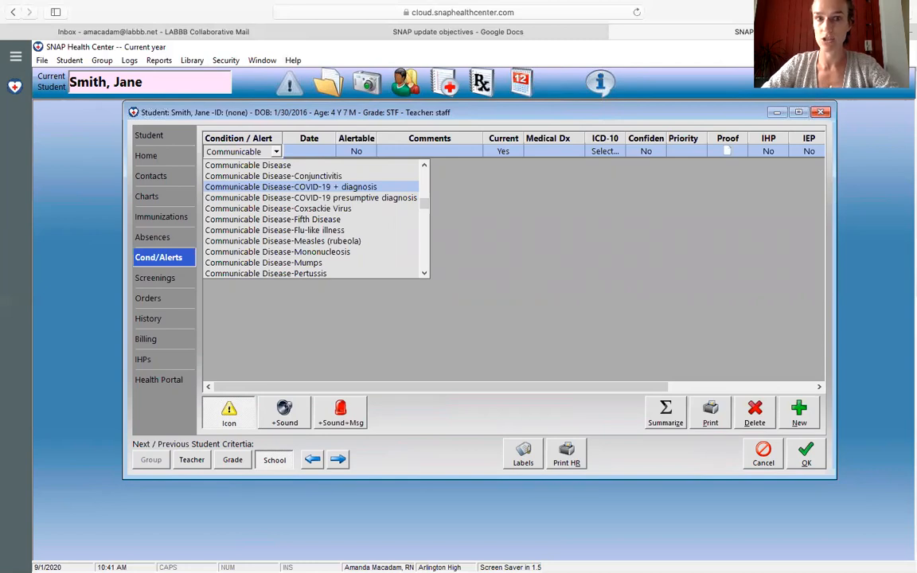
left_click(268, 187)
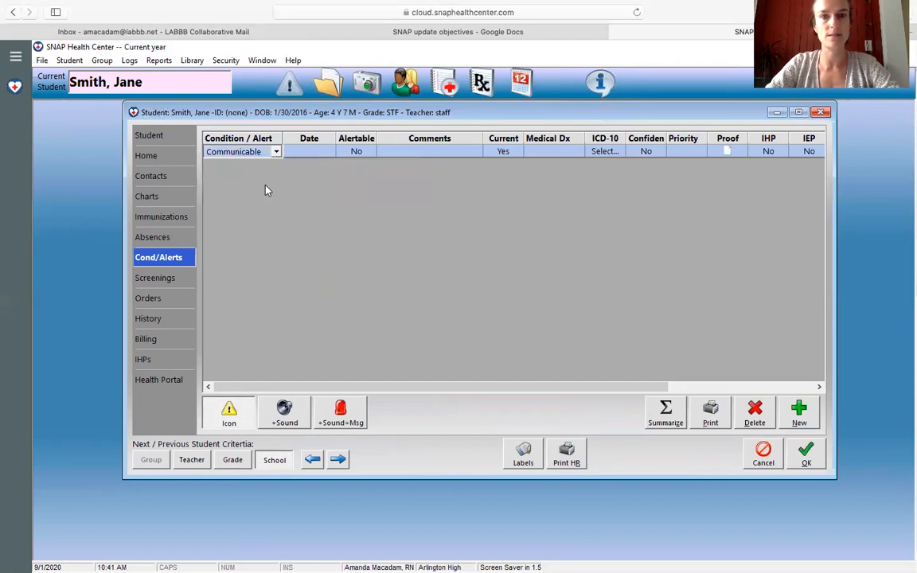
left_click(807, 456)
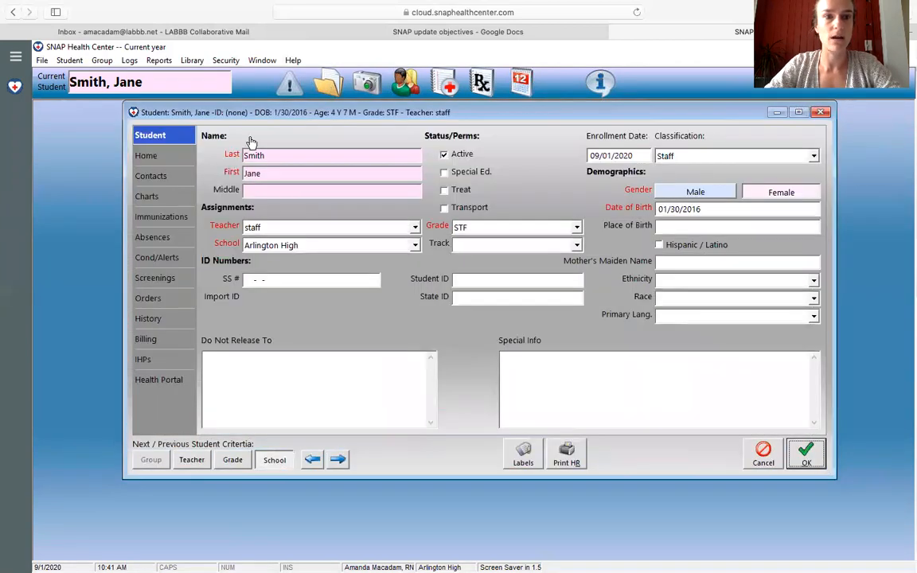
Step: Reopen the staff member's conditions and alerts and delete the "Communicable Disease-COVID-19 + diagnosis" condition
left_click(151, 257)
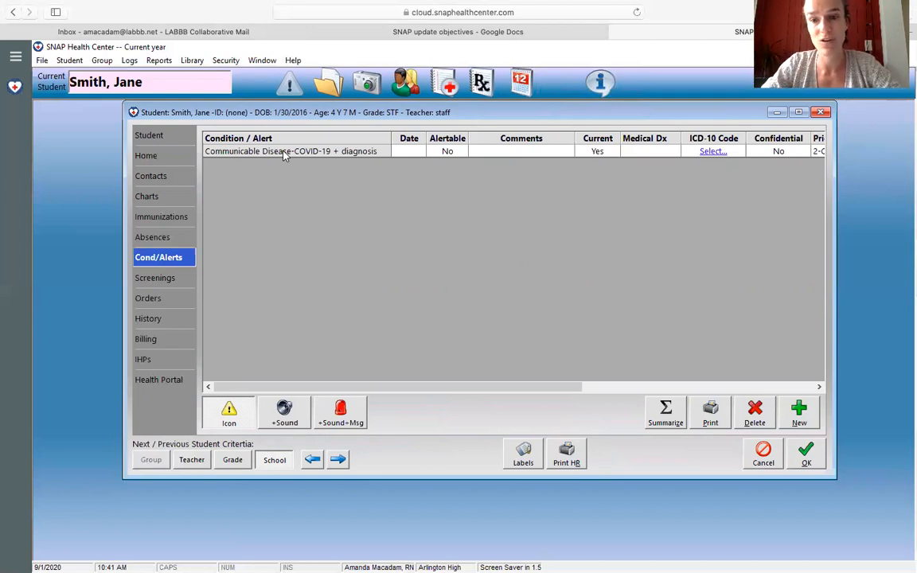
left_click(339, 152)
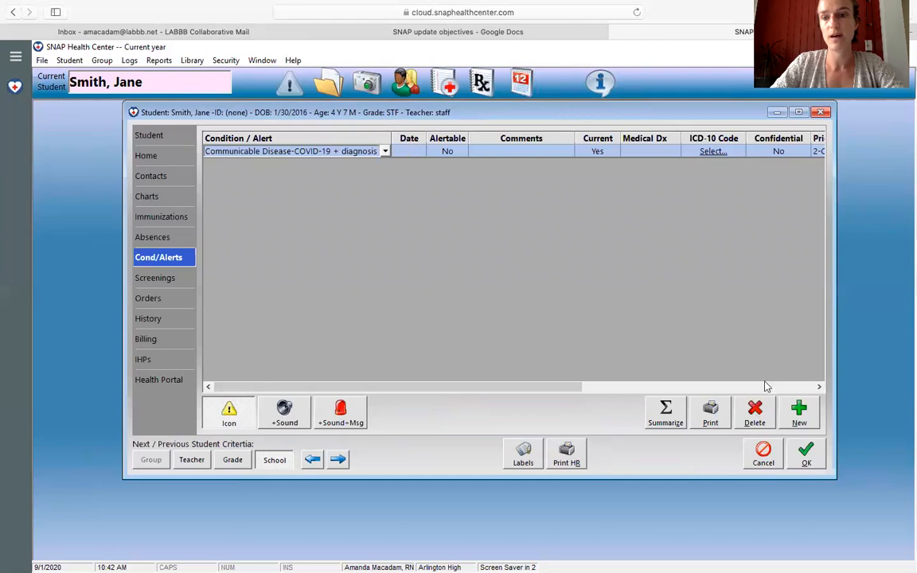
left_click(754, 412)
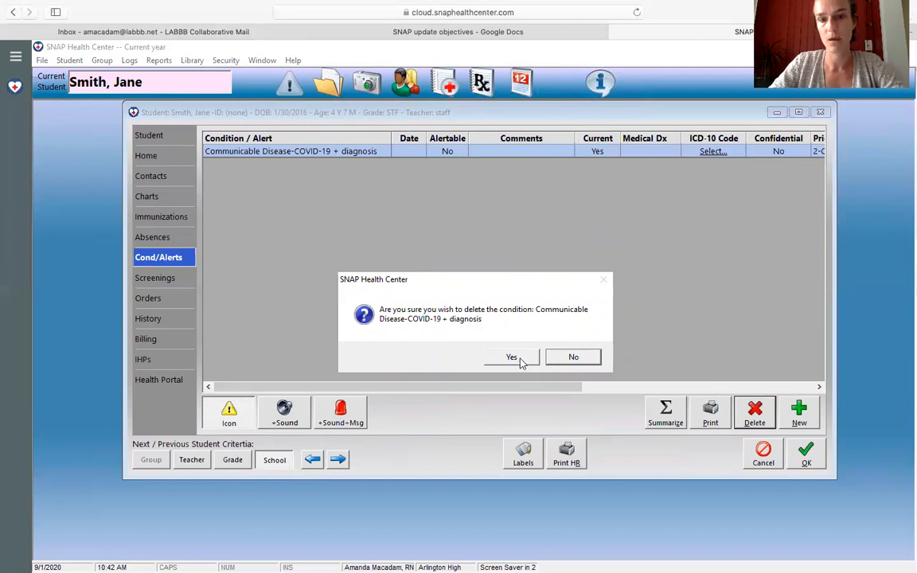
left_click(521, 360)
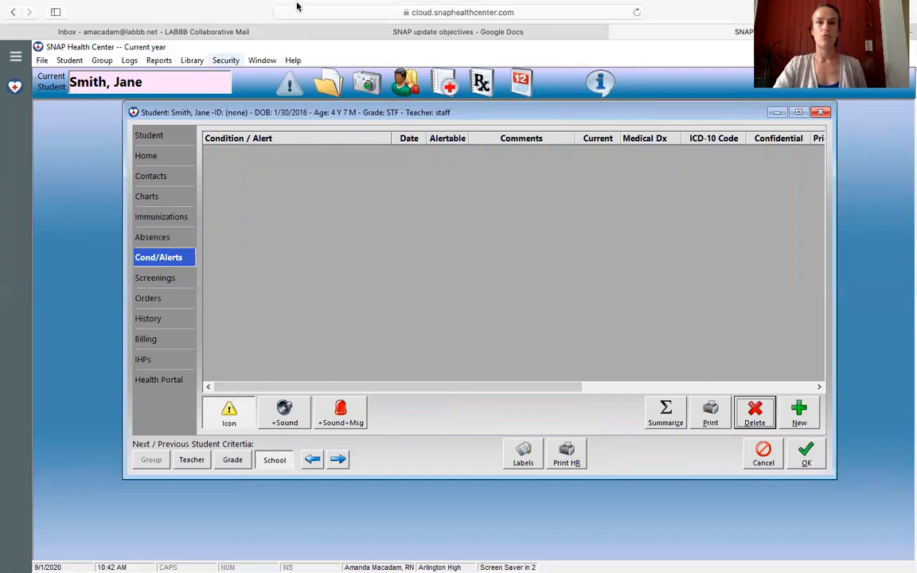
Step: Add a State Screening Waiver dated 09/01/2020 to the staff member's screenings, filled in with the template defaults "d/t social distancing 2020-2021 SY"
left_click(494, 35)
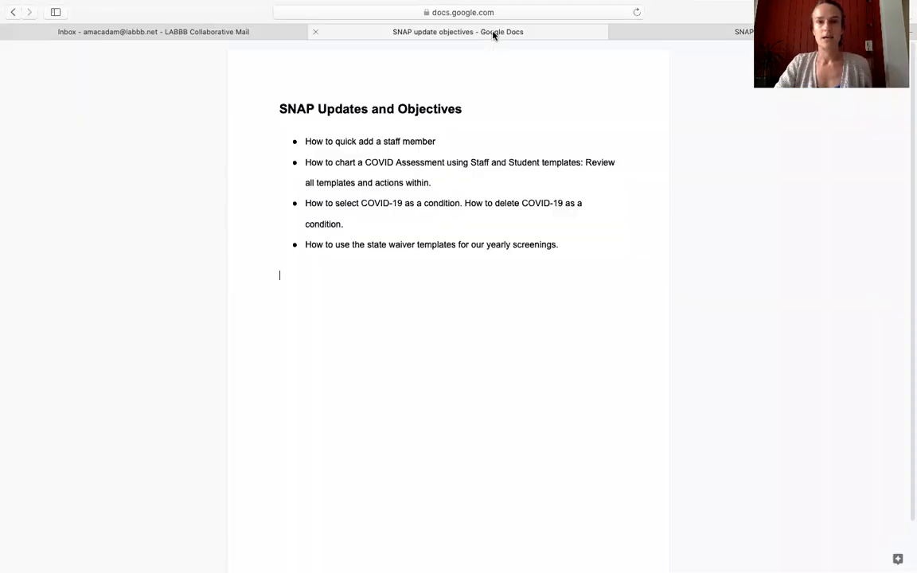
left_click(729, 32)
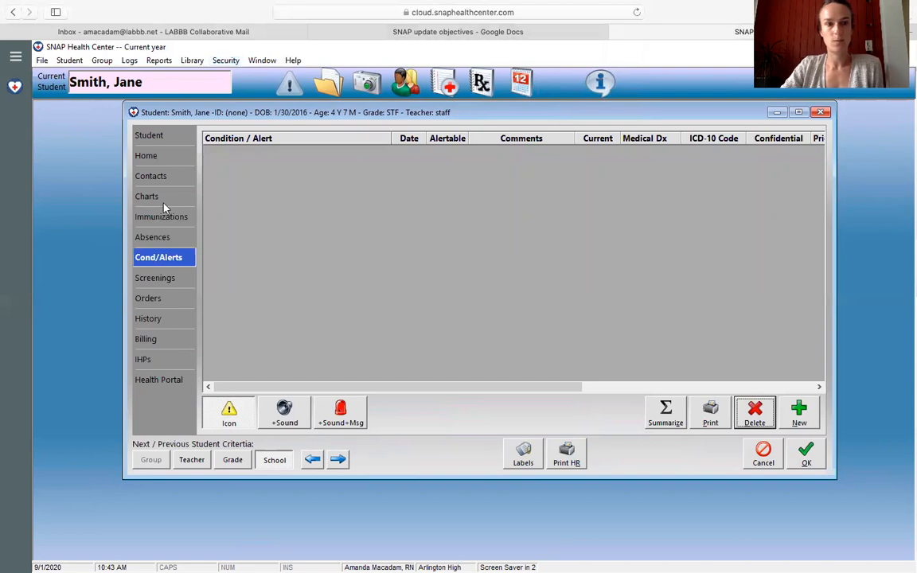
left_click(156, 279)
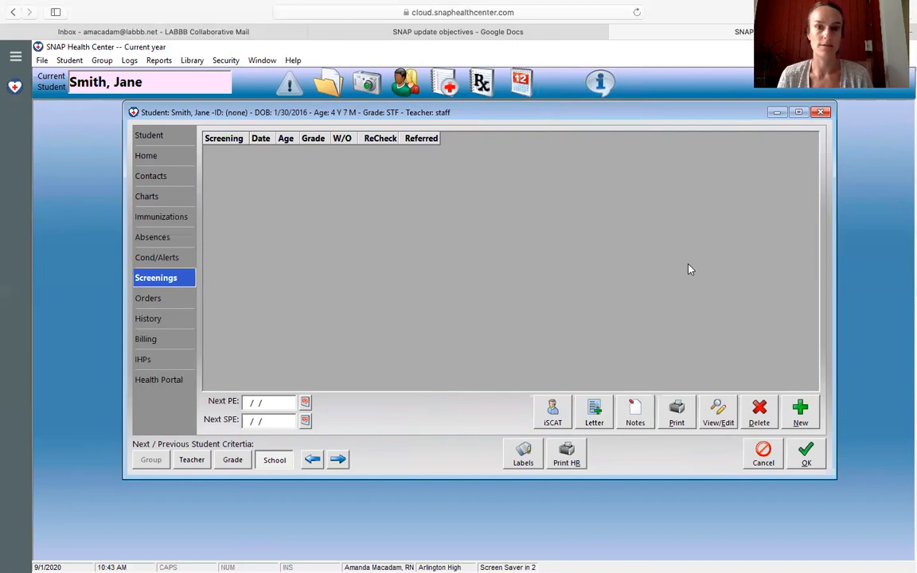
left_click(801, 413)
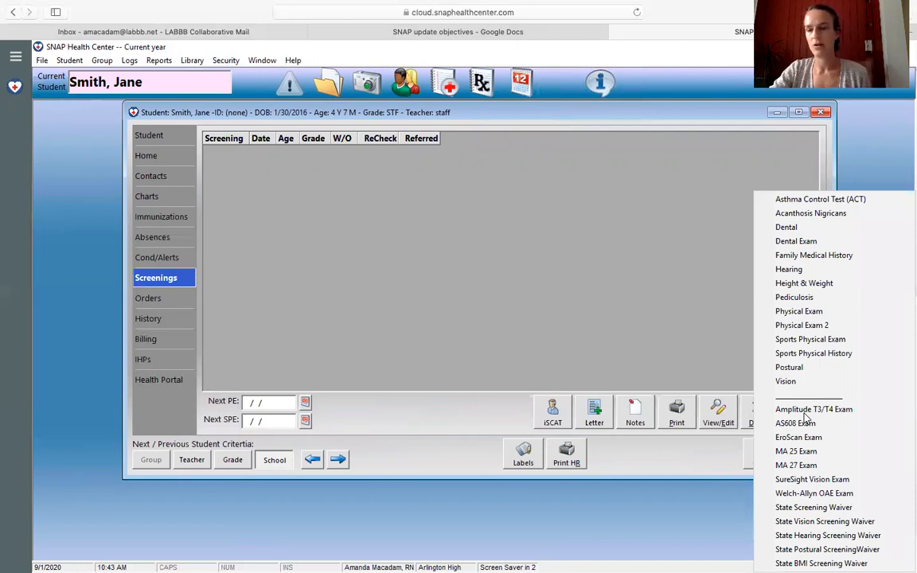
left_click(811, 510)
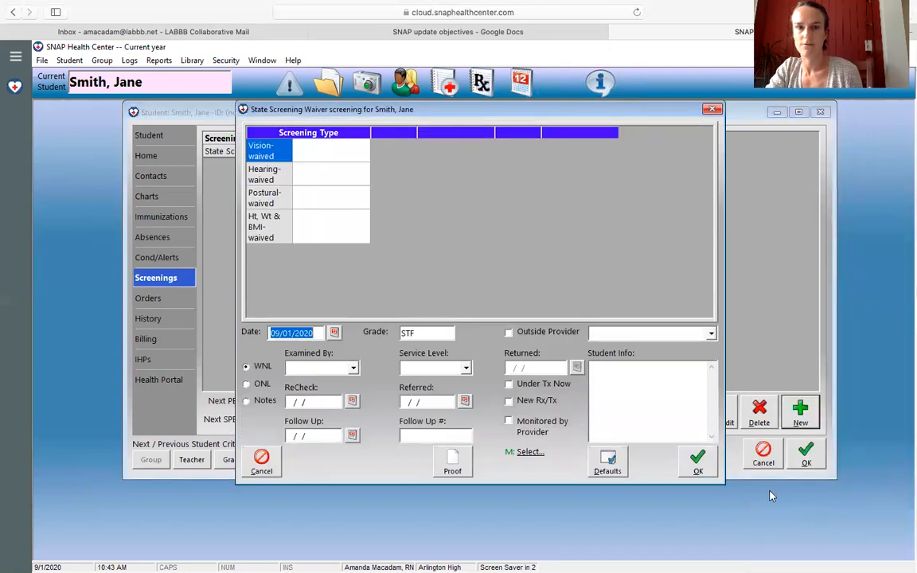
left_click(607, 464)
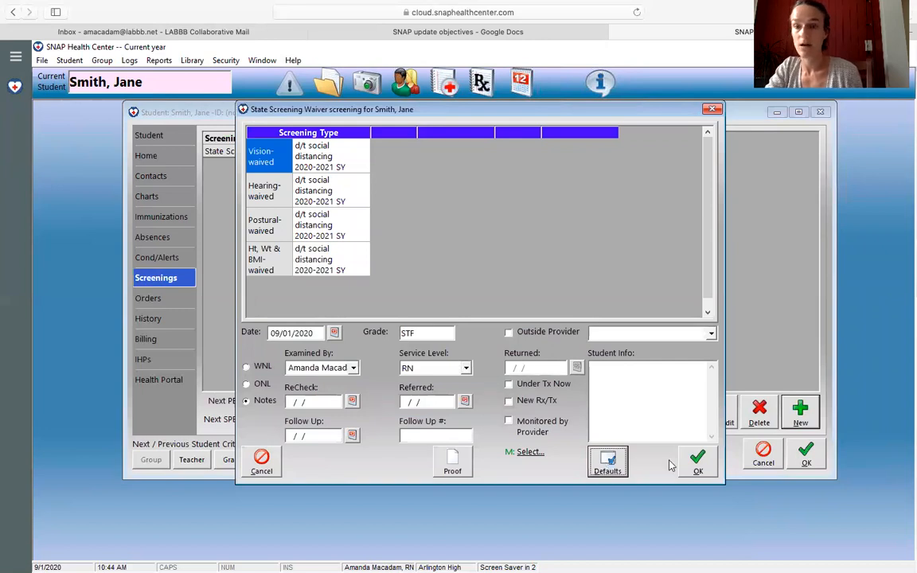
left_click(698, 463)
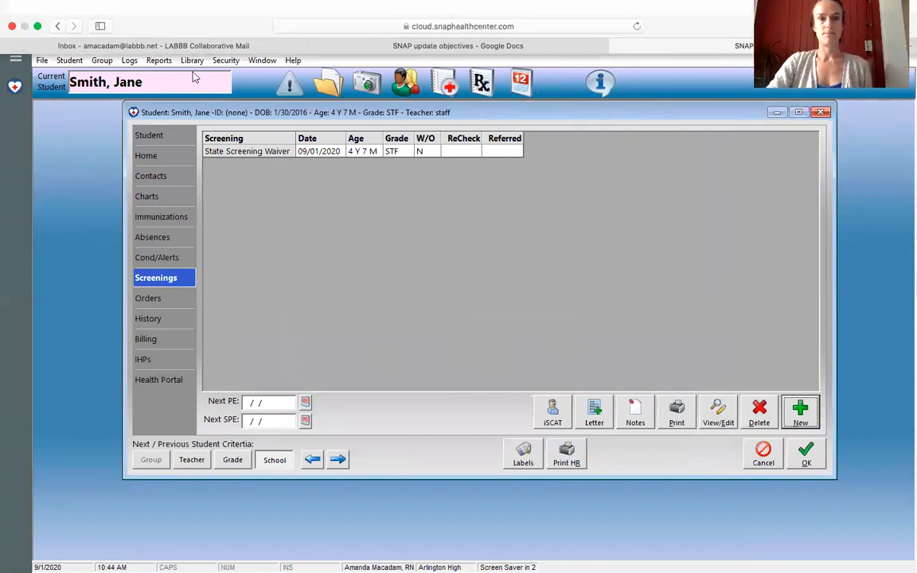
Step: Delete the State Screening Waiver entry from the staff member's screenings
left_click(246, 152)
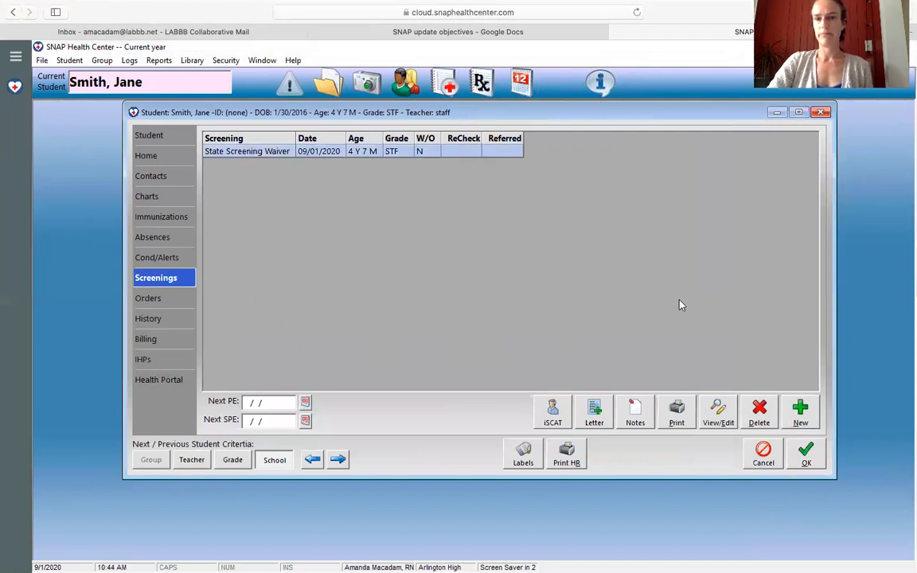
left_click(760, 413)
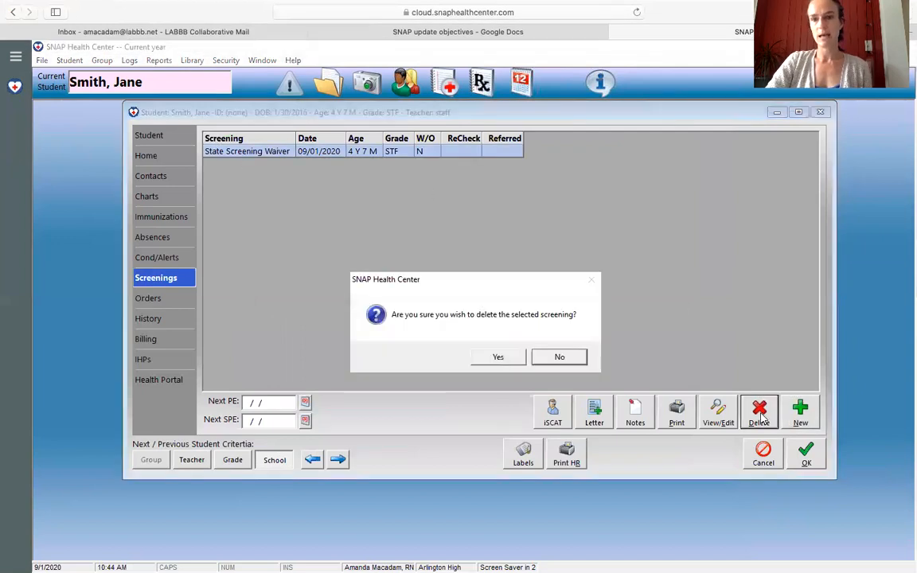
left_click(499, 358)
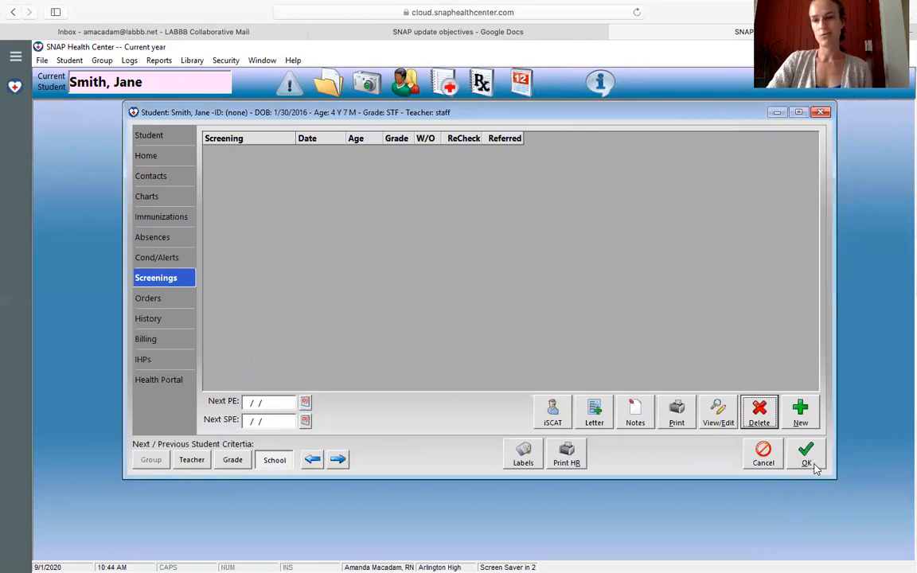
Step: Add a State BMI Screening Waiver dated 09/01/2020, filled in with the template defaults for height, weight and BMI
left_click(801, 410)
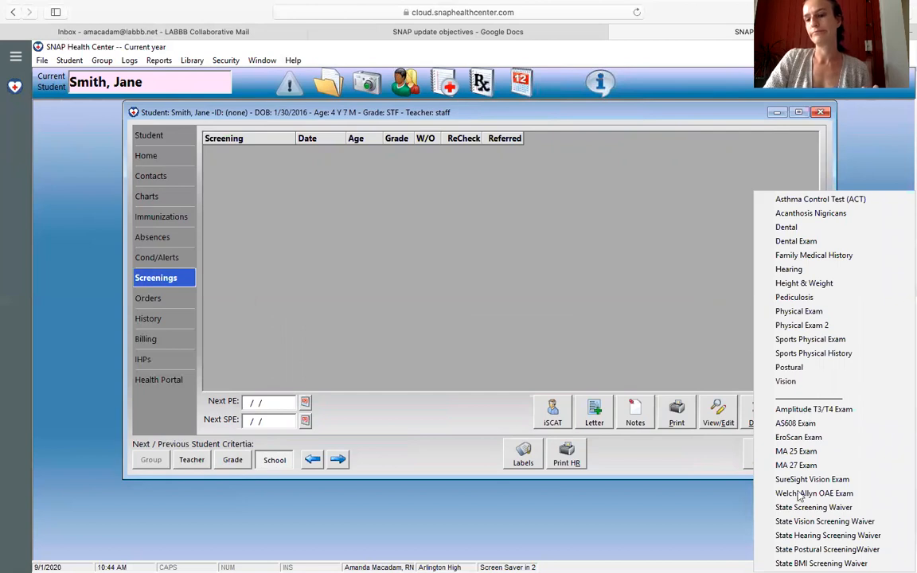
left_click(822, 564)
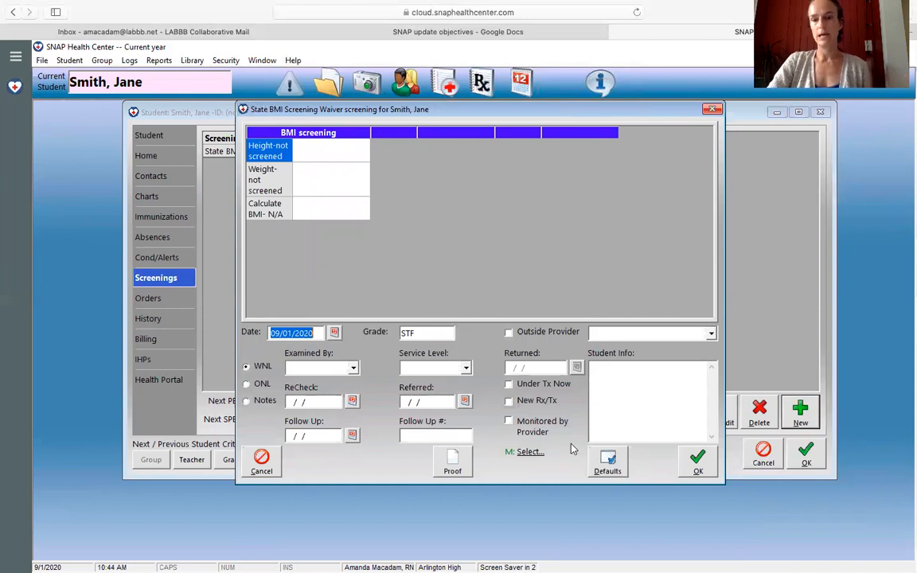
left_click(608, 461)
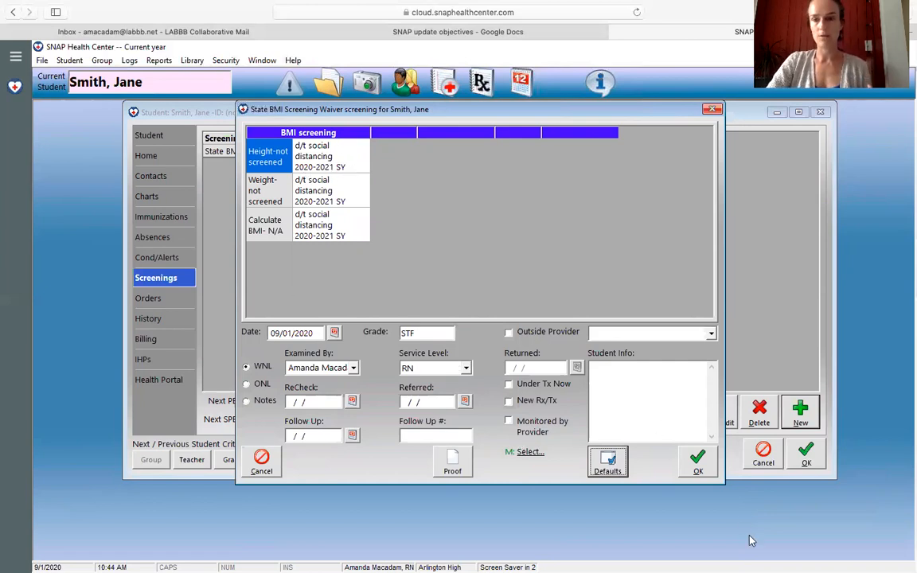
left_click(699, 462)
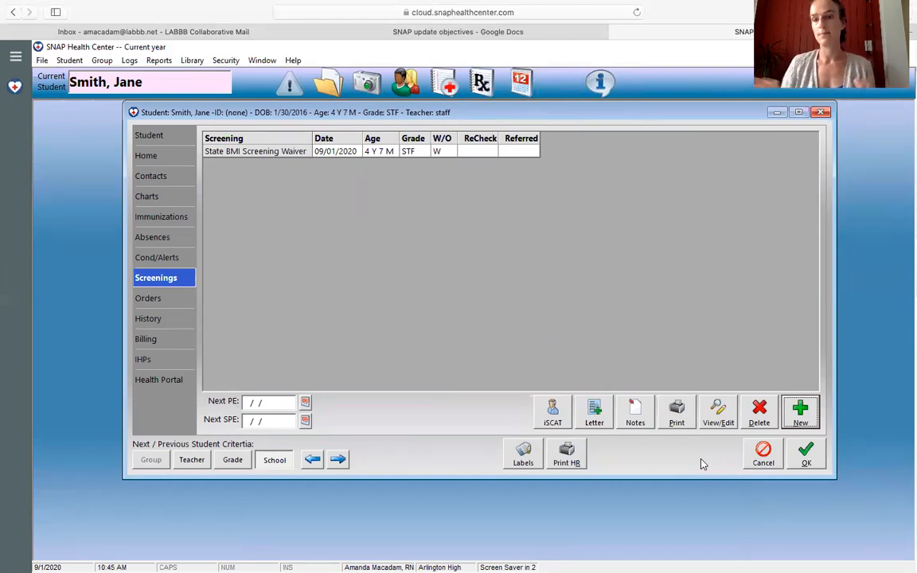
Step: Delete the State BMI Screening Waiver entry and save the staff member's record
left_click(293, 154)
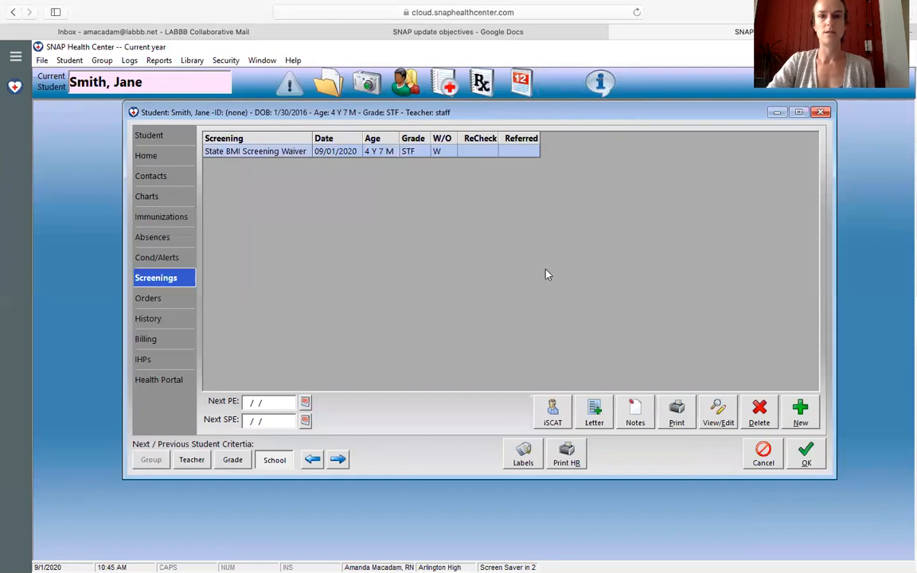
left_click(760, 414)
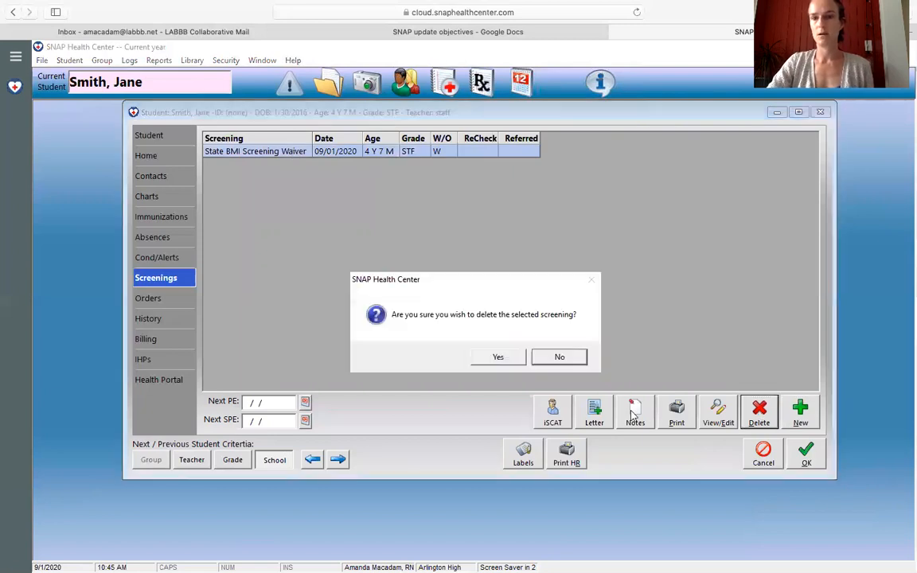
left_click(498, 358)
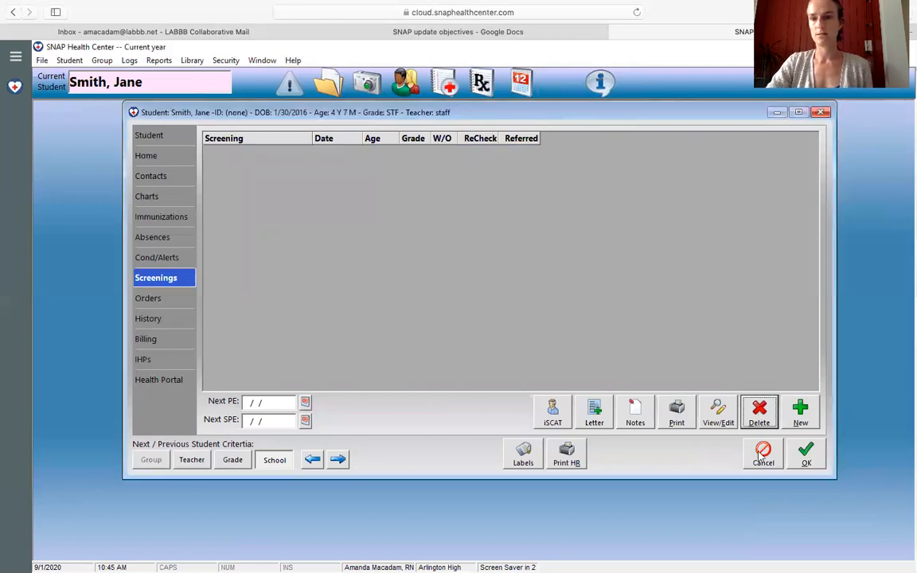
left_click(804, 452)
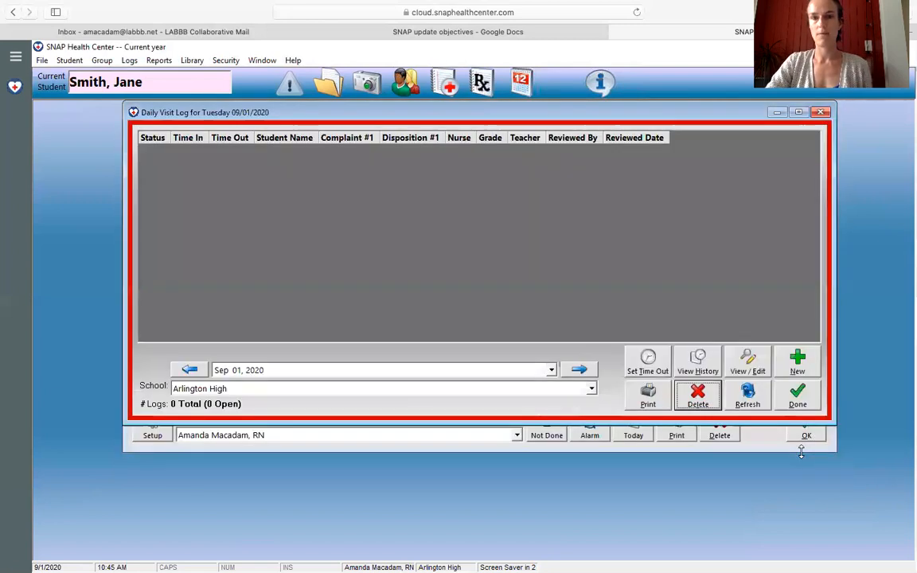
Step: Reopen the staff member's record, remove the Active status and save the record
left_click(406, 81)
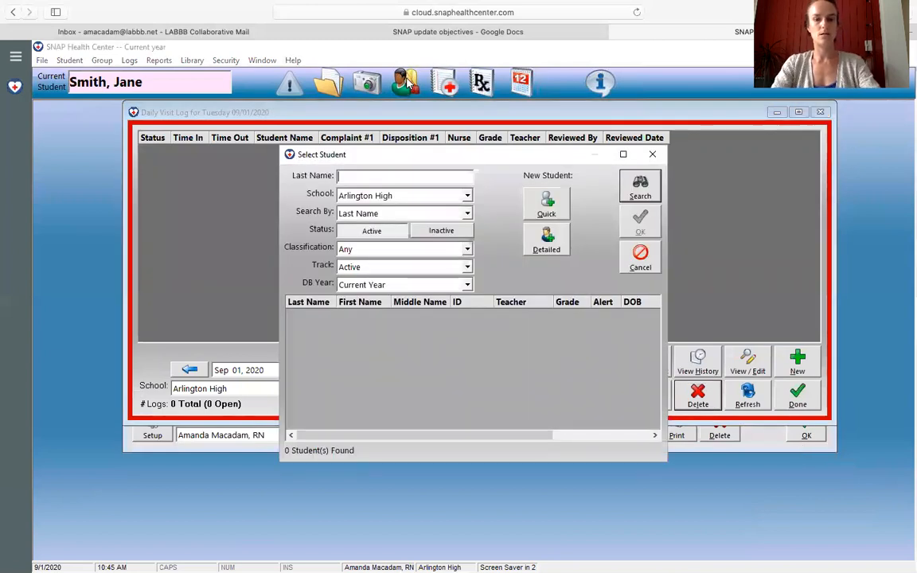
left_click(653, 155)
left_click(329, 82)
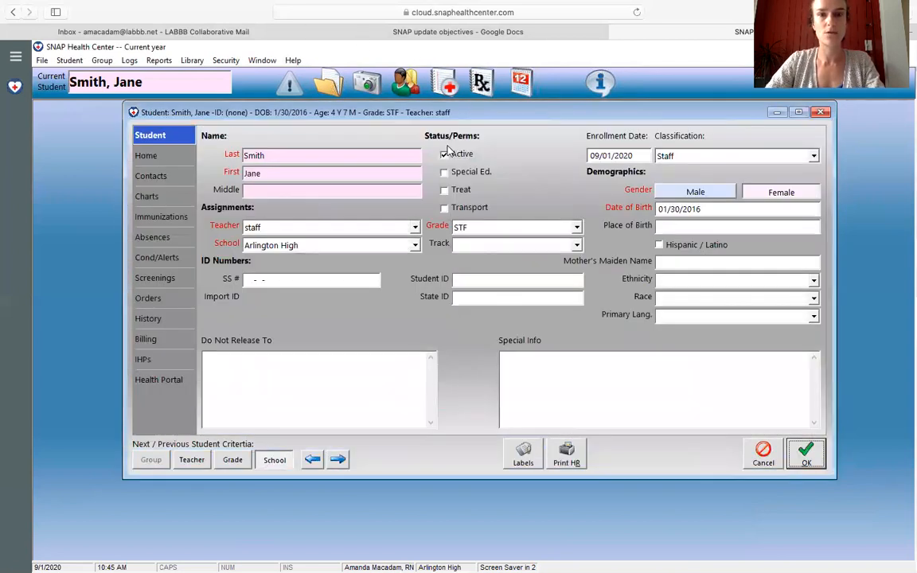
left_click(444, 154)
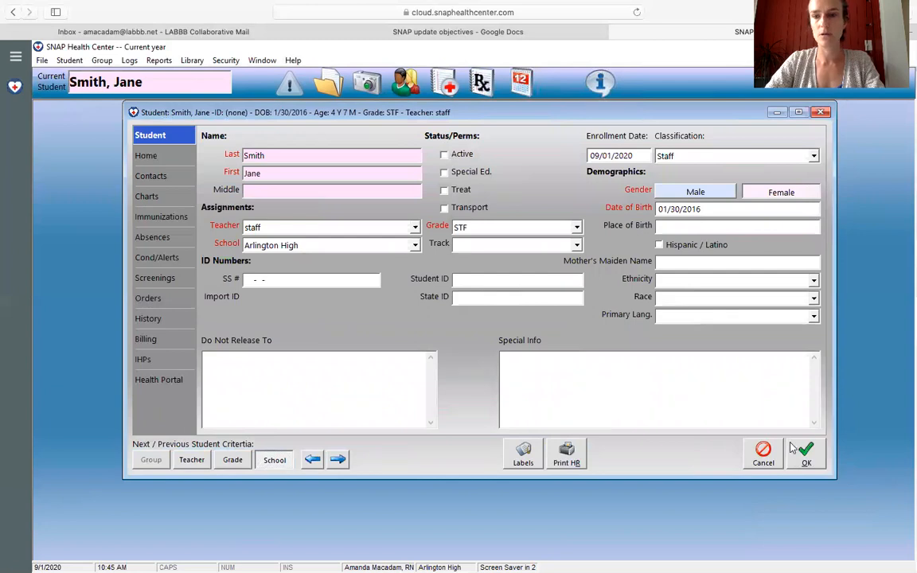
left_click(806, 454)
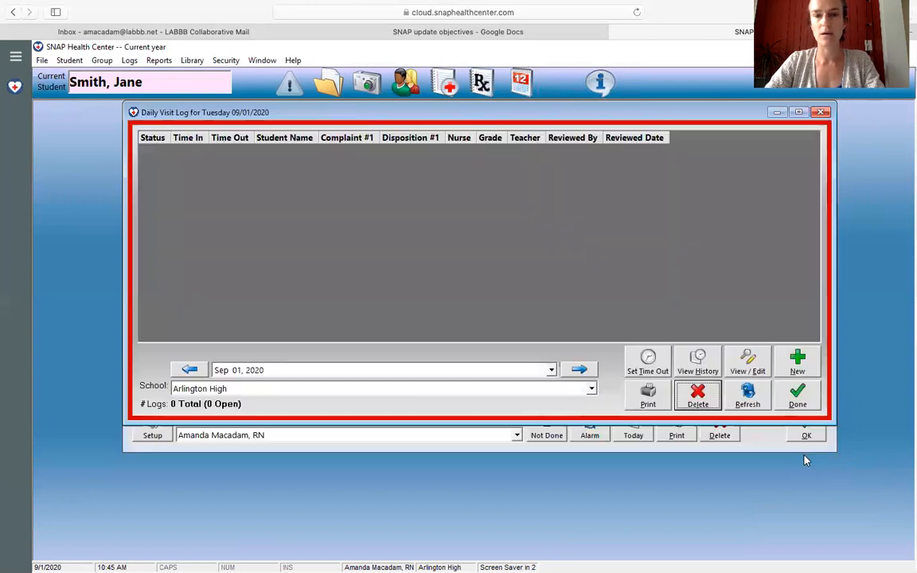
Step: Close the Daily Visit Log and switch to the "SNAP update objectives" document in Google Docs
left_click(797, 399)
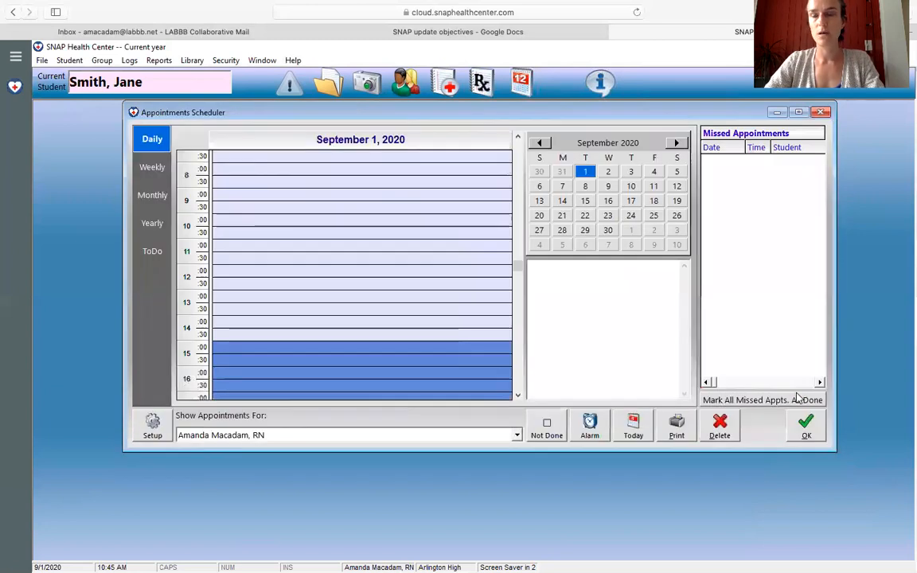
left_click(496, 31)
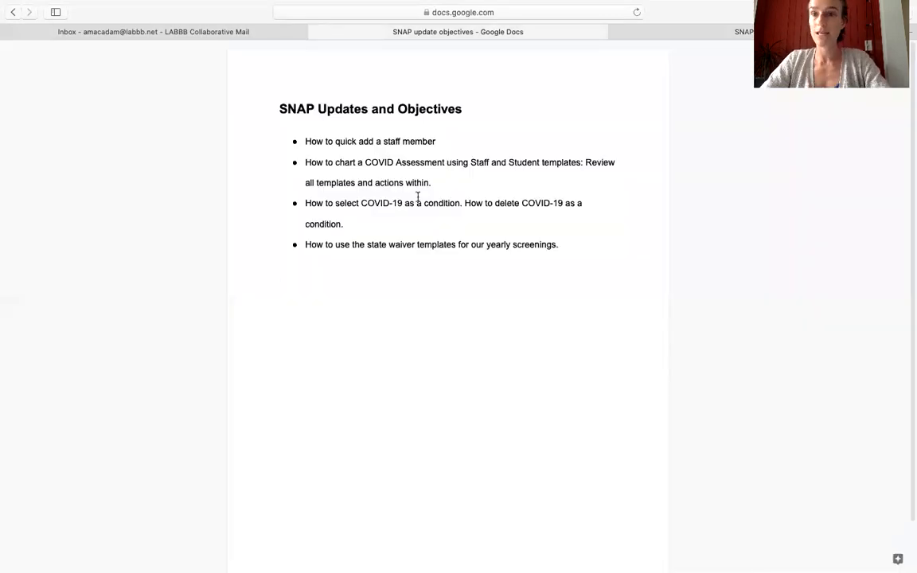